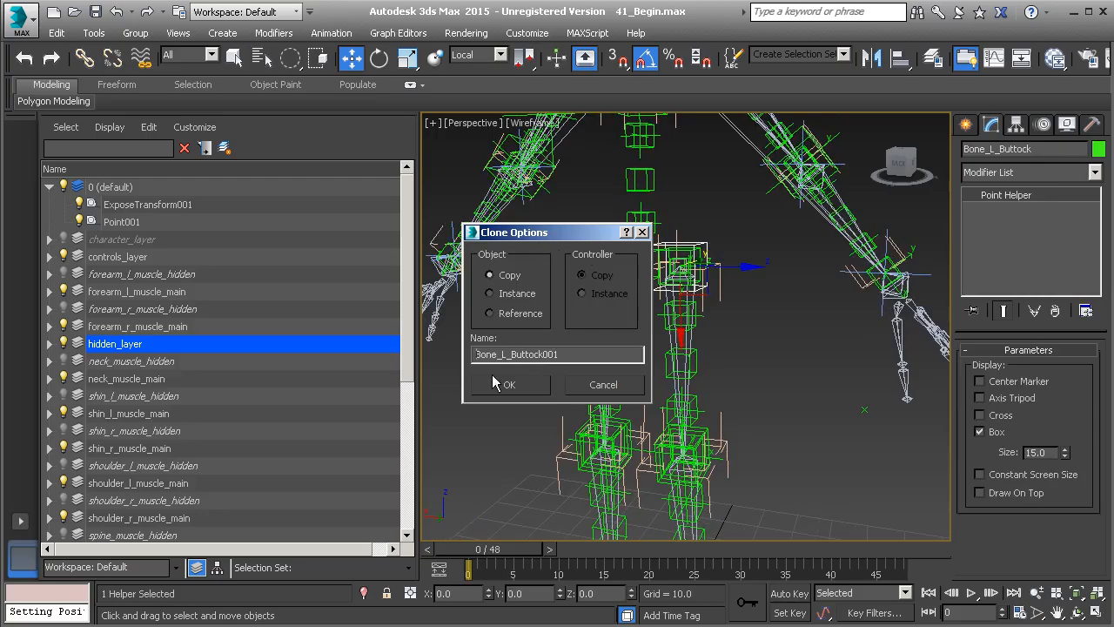
# Clone Bone_L_Buttock as a copy named Bone_R_Buttock and align its position and orientation to Bone_R_Thigh
pyautogui.write('R')
pyautogui.click(526, 385)
pyautogui.hotkey('alt', 'a')
pyautogui.click(595, 335)
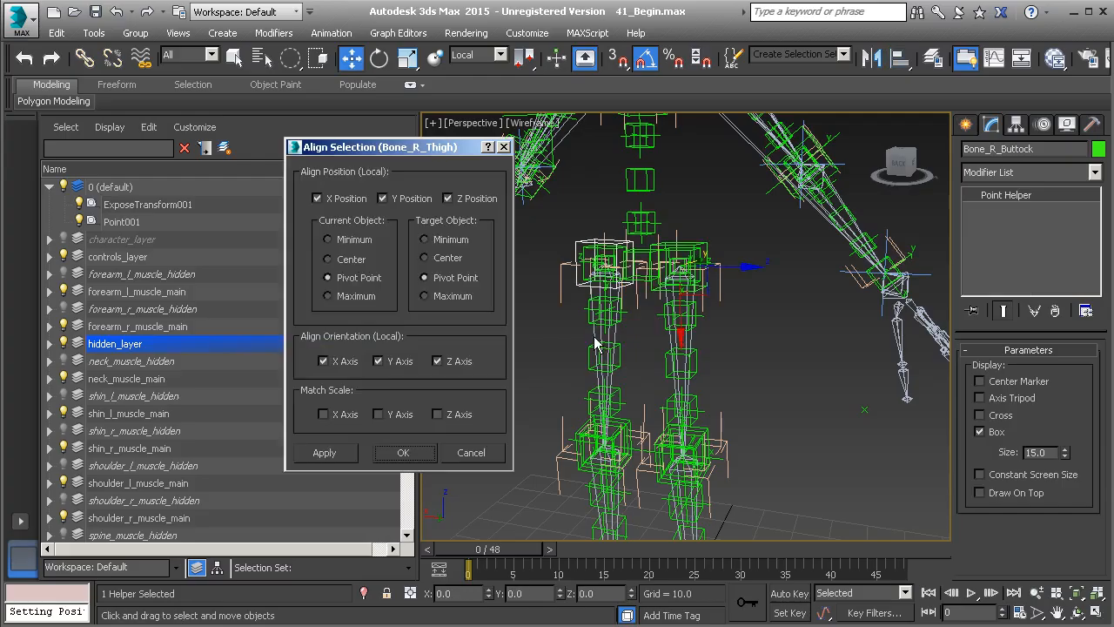
pyautogui.click(402, 453)
# Activate Select and Link at the hips for parenting the Bone_R_Buttock helper
pyautogui.keyDown('alt'); pyautogui.moveTo(612, 277); pyautogui.dragTo(634, 292, button='middle'); pyautogui.keyUp('alt')
pyautogui.scroll(3, 633, 289)
pyautogui.scroll(2, 634, 248)
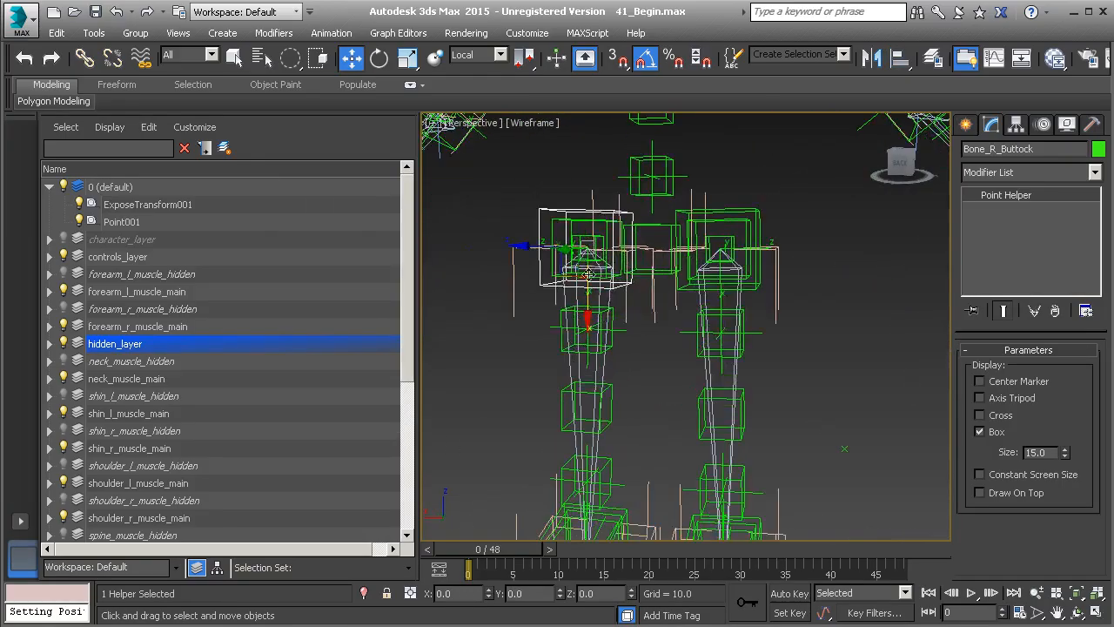
pyautogui.moveTo(589, 259); pyautogui.dragTo(637, 327, button='middle')
pyautogui.scroll(2, 637, 326)
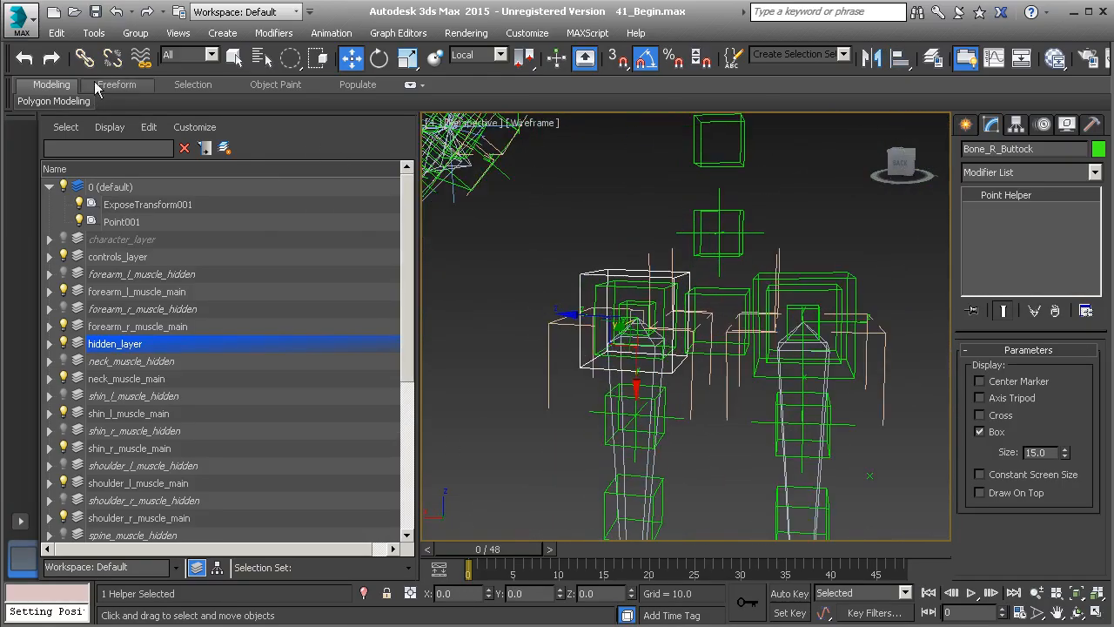
pyautogui.click(85, 58)
pyautogui.scroll(2, 543, 267)
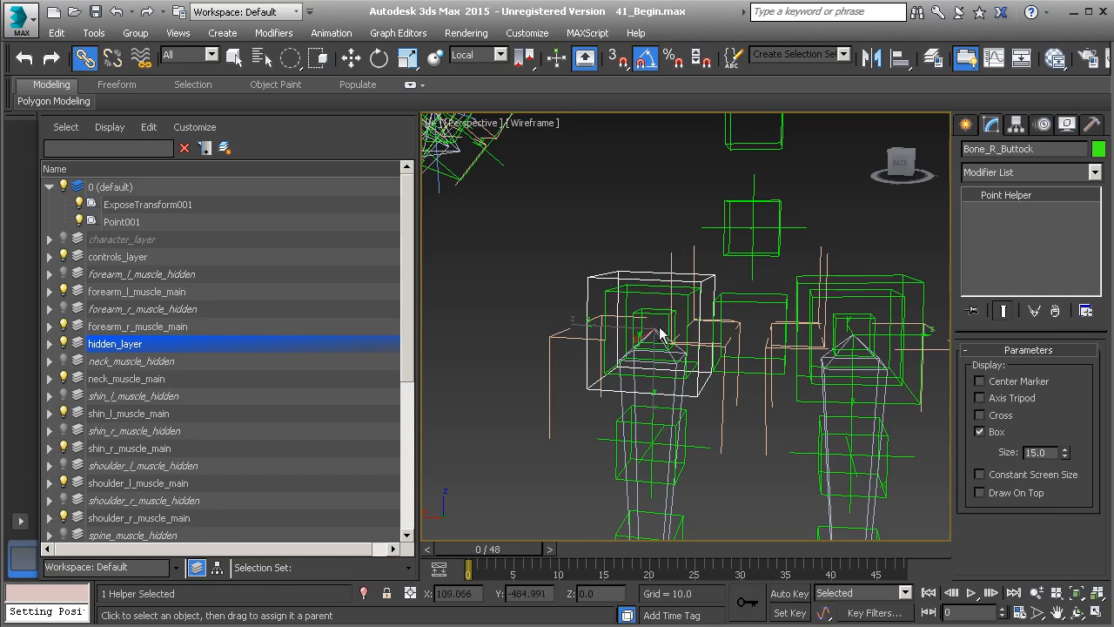
pyautogui.moveTo(778, 334); pyautogui.dragTo(704, 313, button='middle')
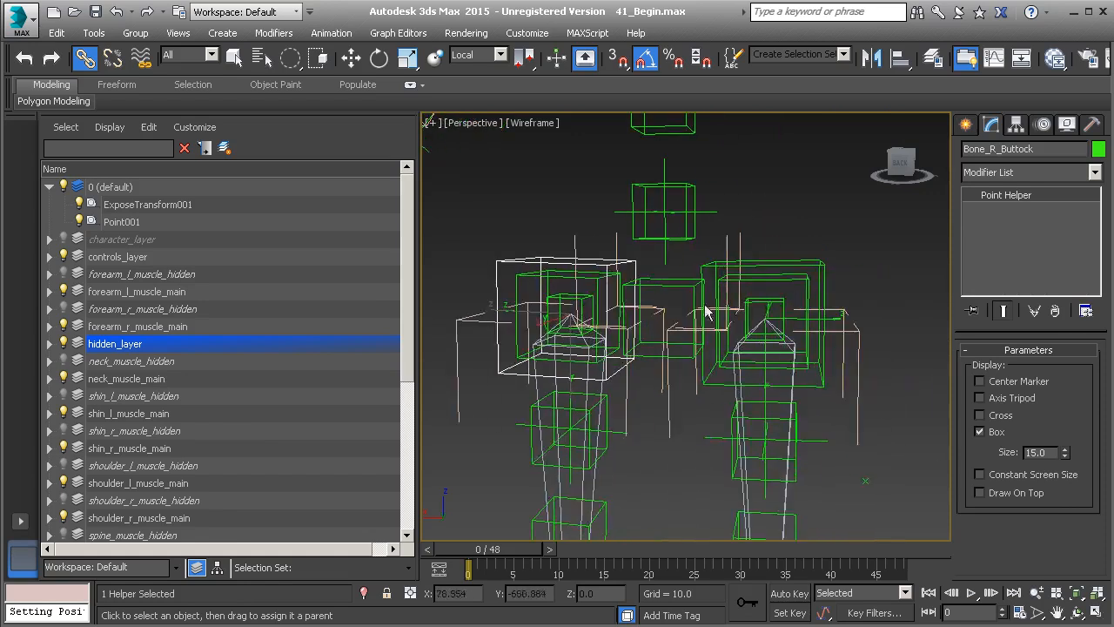
# Select both Bone_L_Buttock and Bone_R_Buttock and freeze their transforms, accepting the new controller layer
pyautogui.click(821, 266)
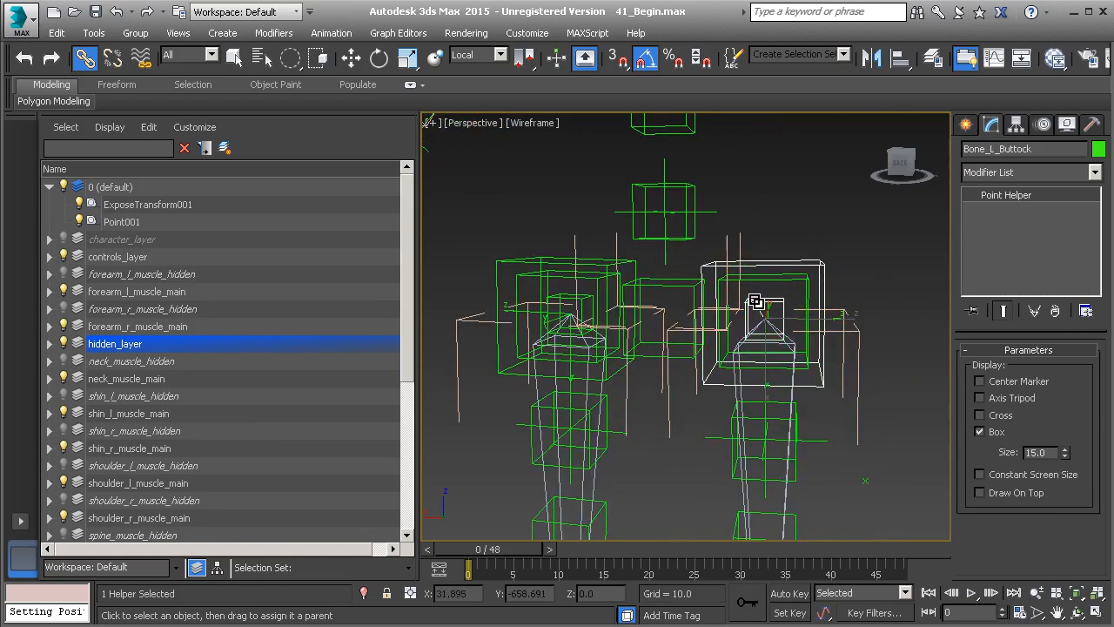
pyautogui.keyDown('ctrl'); pyautogui.click(534, 259); pyautogui.keyUp('ctrl')
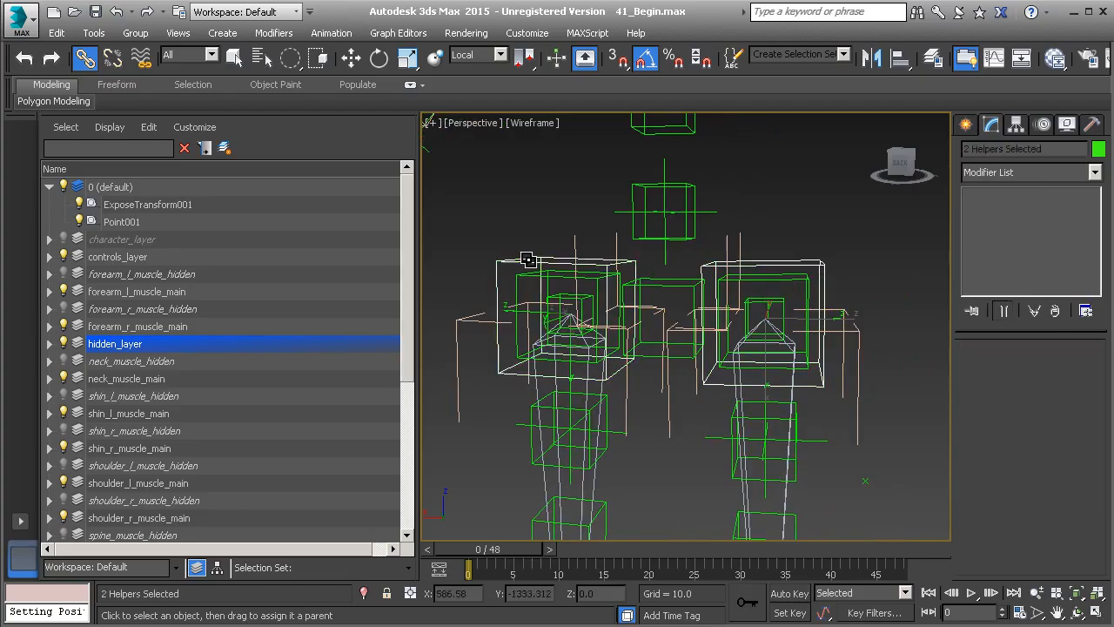
pyautogui.rightClick(532, 218)
pyautogui.click(480, 155)
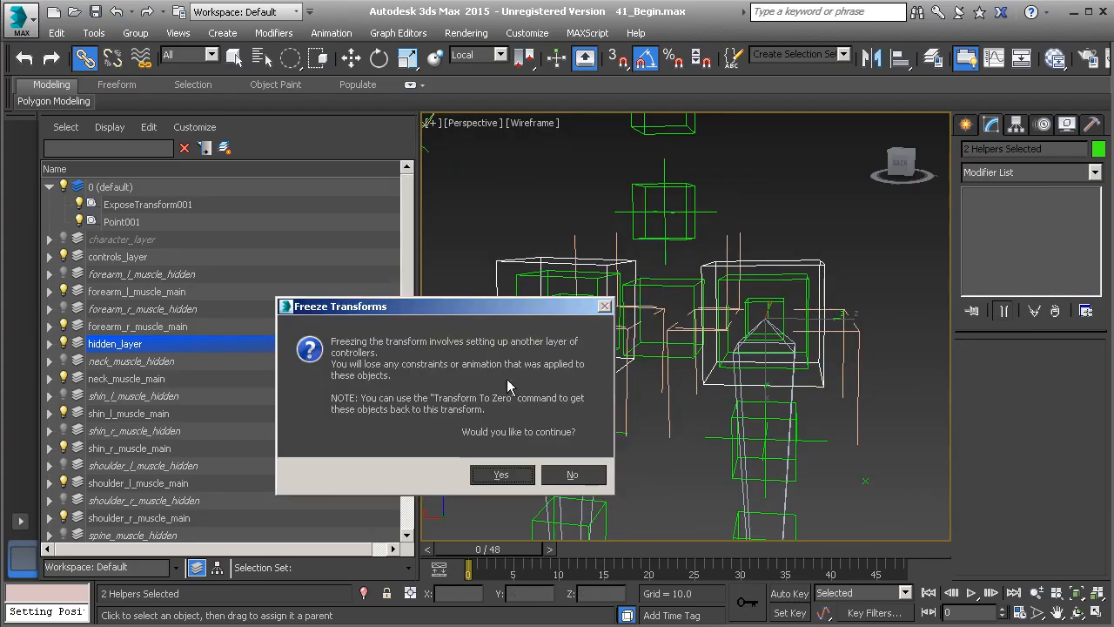
pyautogui.click(500, 475)
# Test-rotate Bone_L_Thigh, revert the rotation, and examine the bone's local axes
pyautogui.keyDown('alt'); pyautogui.moveTo(799, 411); pyautogui.dragTo(723, 412, button='middle'); pyautogui.keyUp('alt')
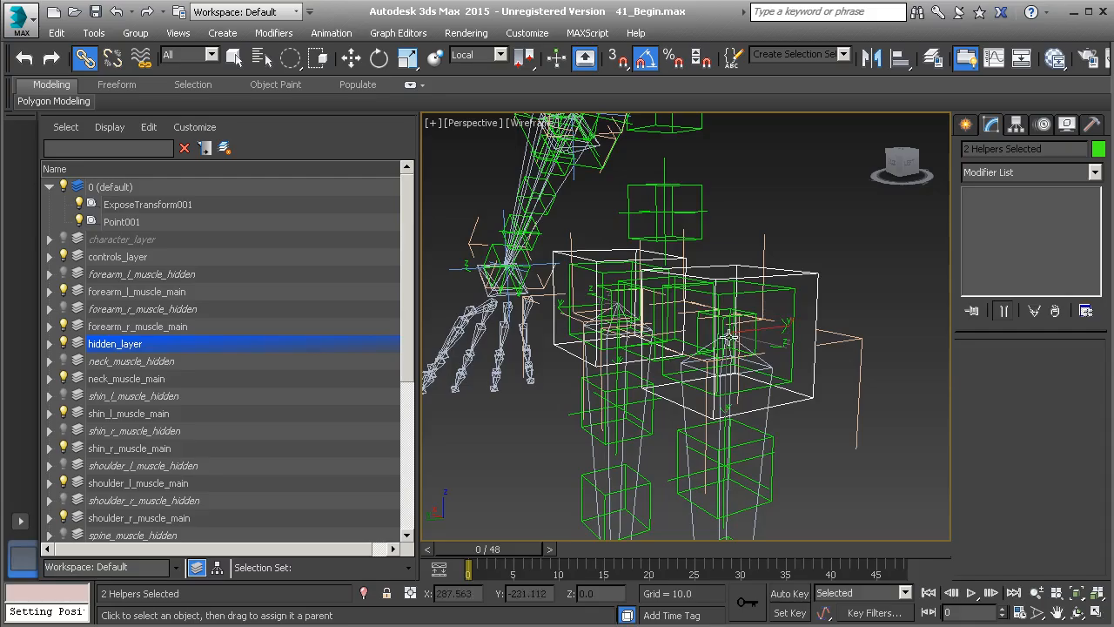
pyautogui.click(764, 423)
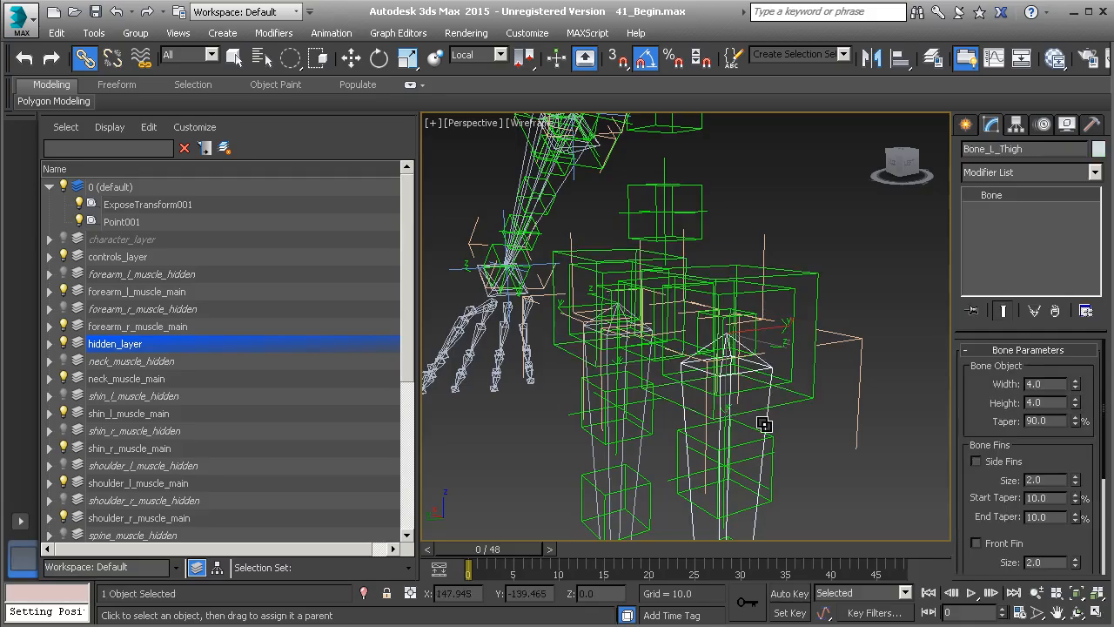
pyautogui.press('e')
pyautogui.moveTo(690, 383); pyautogui.dragTo(660, 325)
pyautogui.rightClick(659, 324)
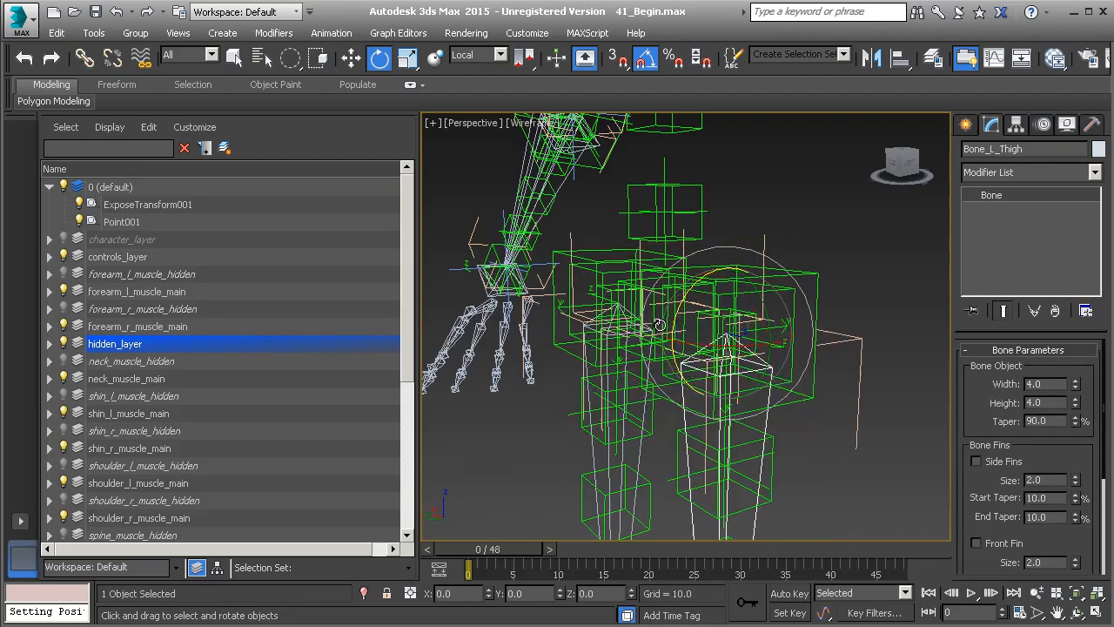
pyautogui.keyDown('alt'); pyautogui.moveTo(773, 339); pyautogui.dragTo(811, 323, button='middle'); pyautogui.keyUp('alt')
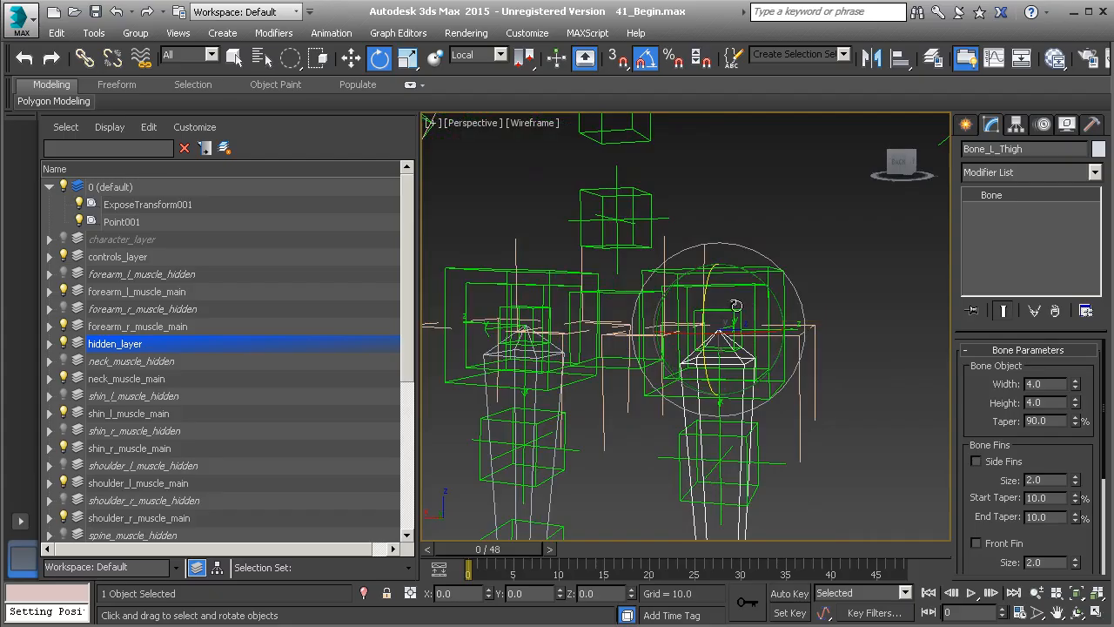
pyautogui.keyDown('alt'); pyautogui.moveTo(766, 362); pyautogui.dragTo(686, 376, button='middle'); pyautogui.keyUp('alt')
pyautogui.moveTo(686, 376)
pyautogui.mouseDown()
pyautogui.moveTo(727, 422)
pyautogui.moveTo(690, 396)
pyautogui.mouseUp()
pyautogui.hotkey('ctrl', 'z')
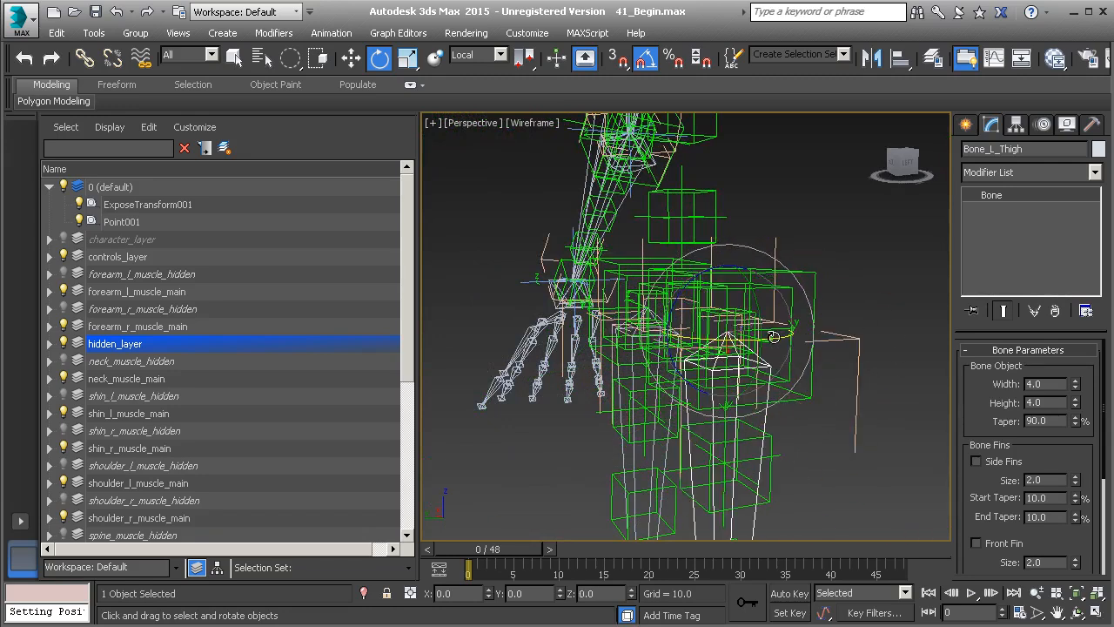
pyautogui.press('w')
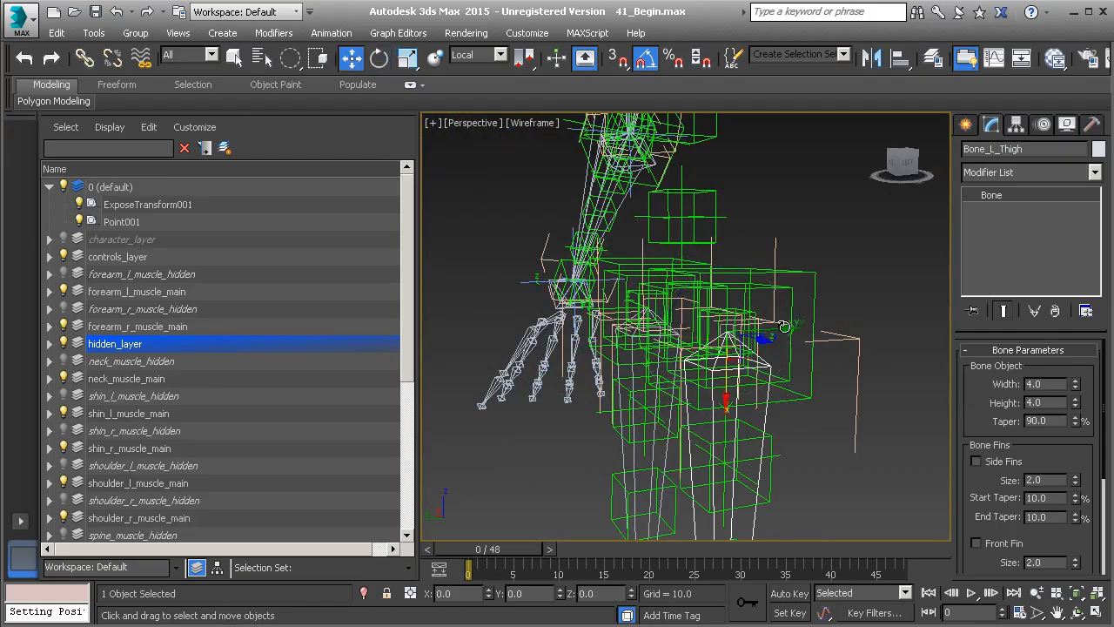
pyautogui.keyDown('alt'); pyautogui.moveTo(785, 323); pyautogui.dragTo(797, 346, button='middle'); pyautogui.keyUp('alt')
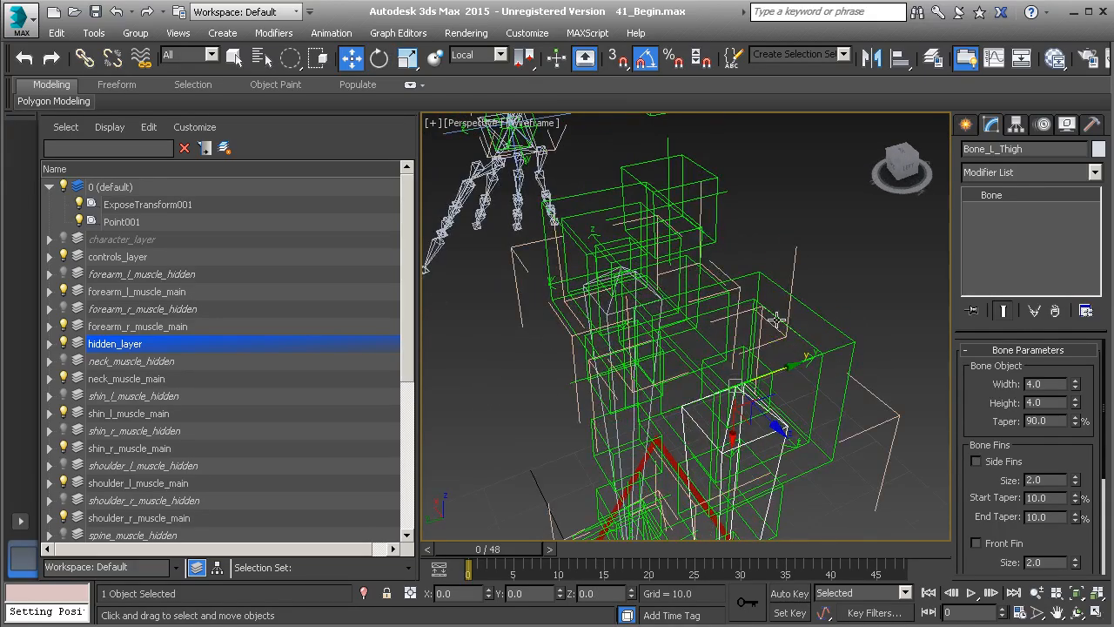
pyautogui.keyDown('alt'); pyautogui.moveTo(836, 370); pyautogui.dragTo(812, 346, button='middle'); pyautogui.keyUp('alt')
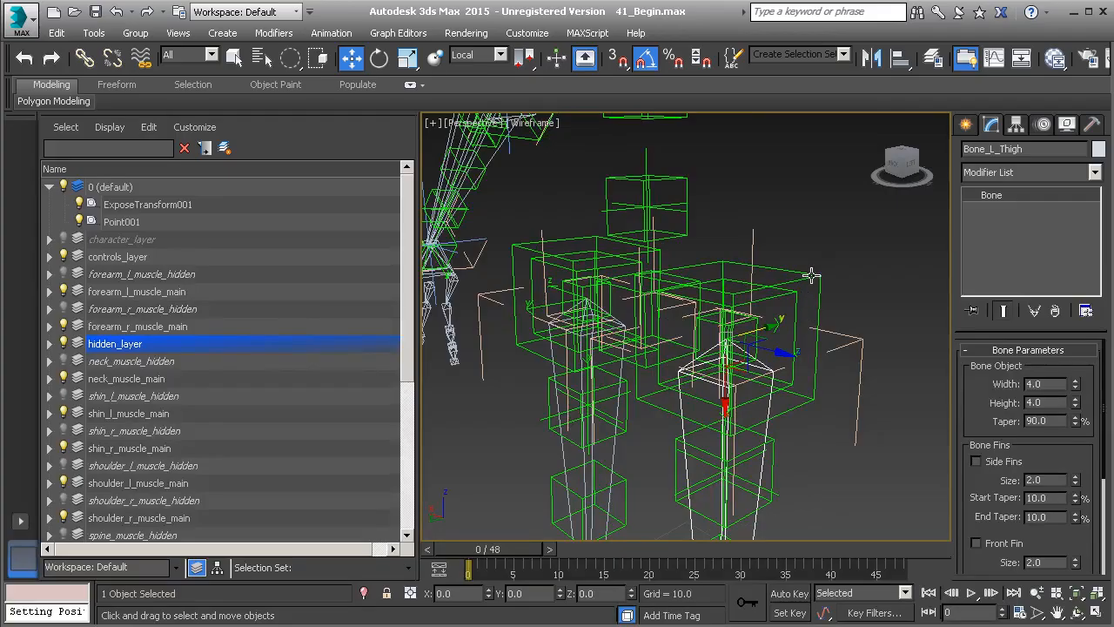
# Set up parameter wiring from Local Euler Z of Expose_L_Thigh to the Zero Euler XYZ Z Rotation of Bone_L_Buttock
pyautogui.moveTo(765, 324)
pyautogui.keyDown('alt'); pyautogui.mouseDown(button='middle')
pyautogui.moveTo(778, 311)
pyautogui.moveTo(751, 309)
pyautogui.mouseUp(button='middle'); pyautogui.keyUp('alt')
pyautogui.click(776, 323)
pyautogui.rightClick(745, 233)
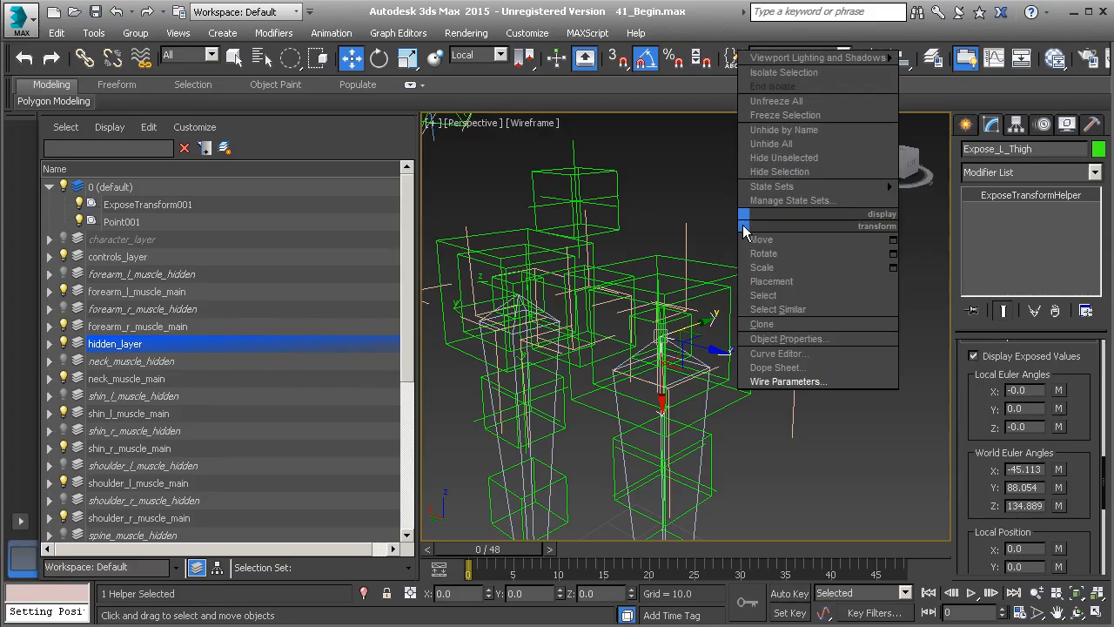
pyautogui.click(766, 376)
pyautogui.moveTo(655, 361)
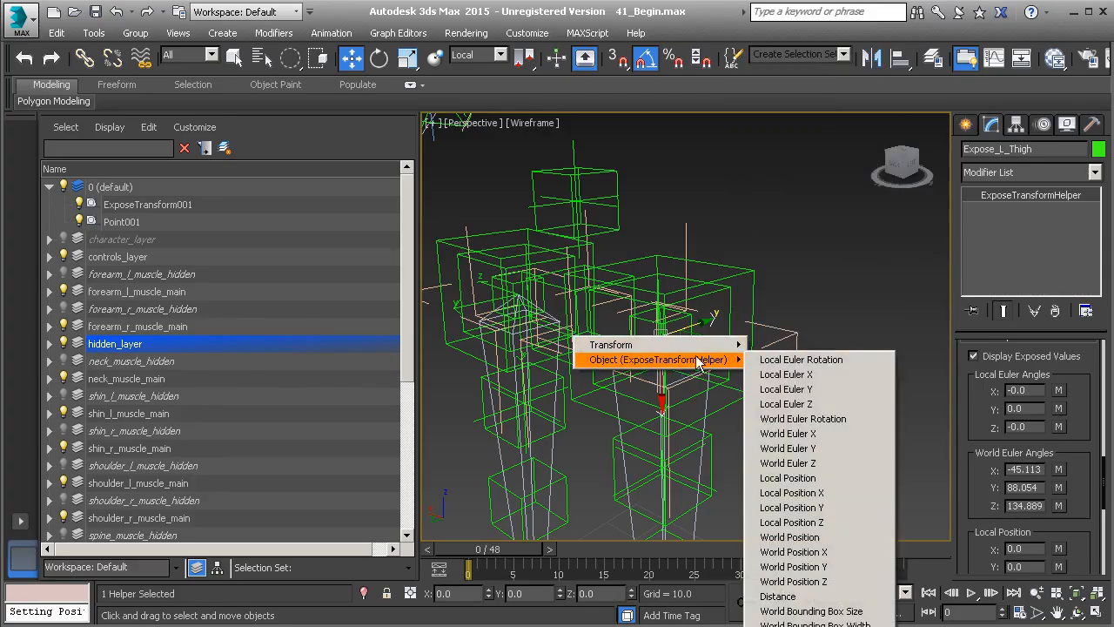
pyautogui.click(809, 404)
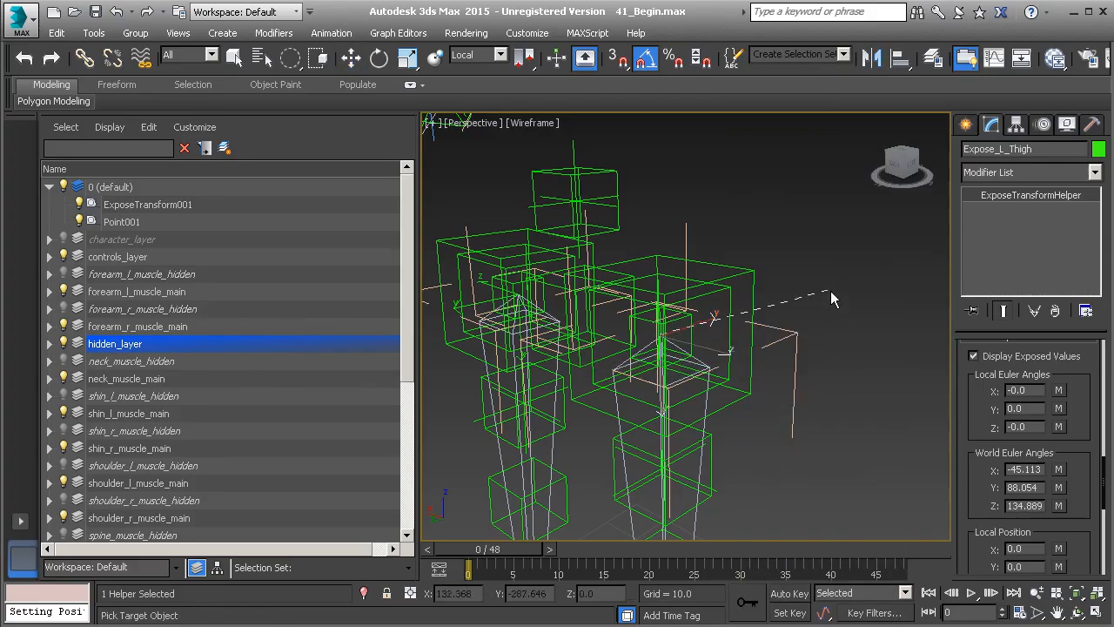
pyautogui.click(749, 272)
pyautogui.moveTo(745, 280)
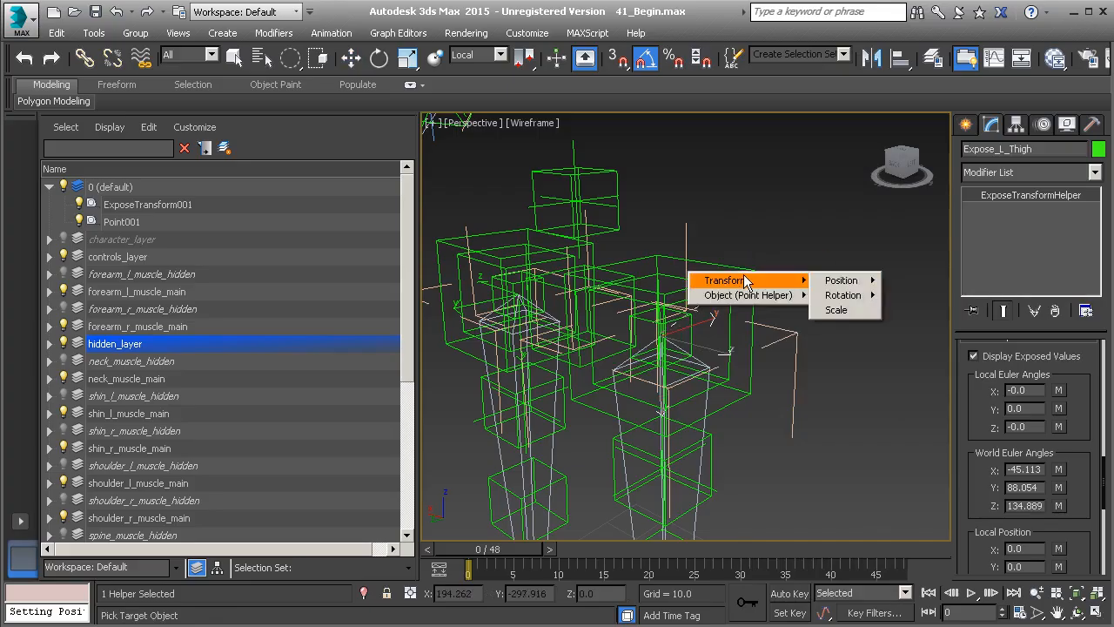
pyautogui.moveTo(850, 298)
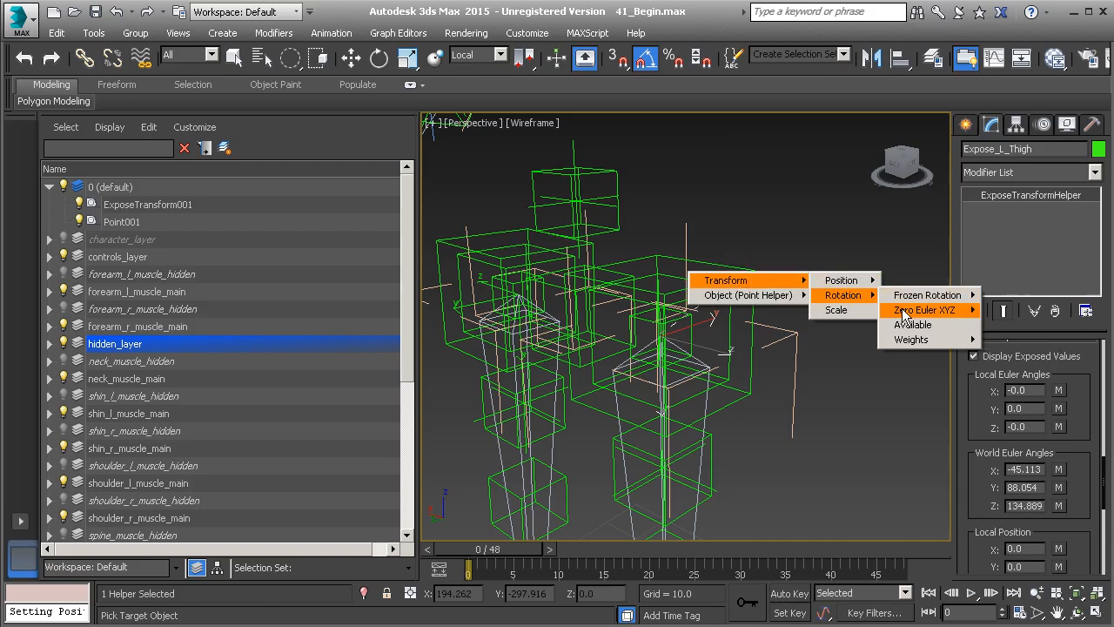
pyautogui.moveTo(923, 311)
pyautogui.click(1009, 339)
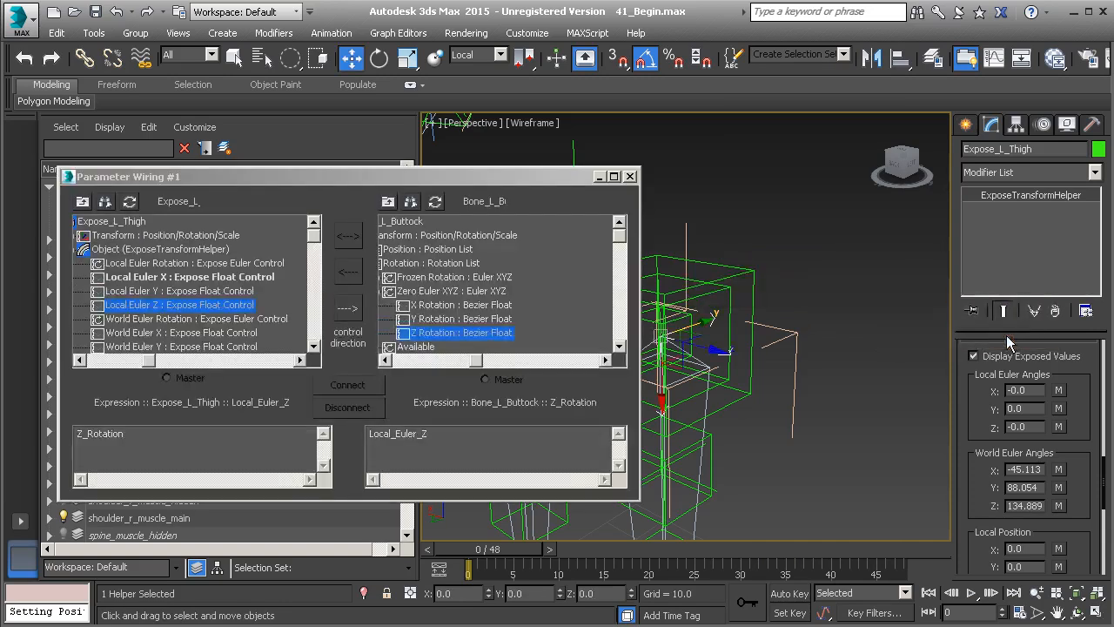
# Connect the wire one-way from Expose_L_Thigh to Bone_L_Buttock with the expression Local_Euler_Z * 0.5, and close Parameter Wiring
pyautogui.click(347, 313)
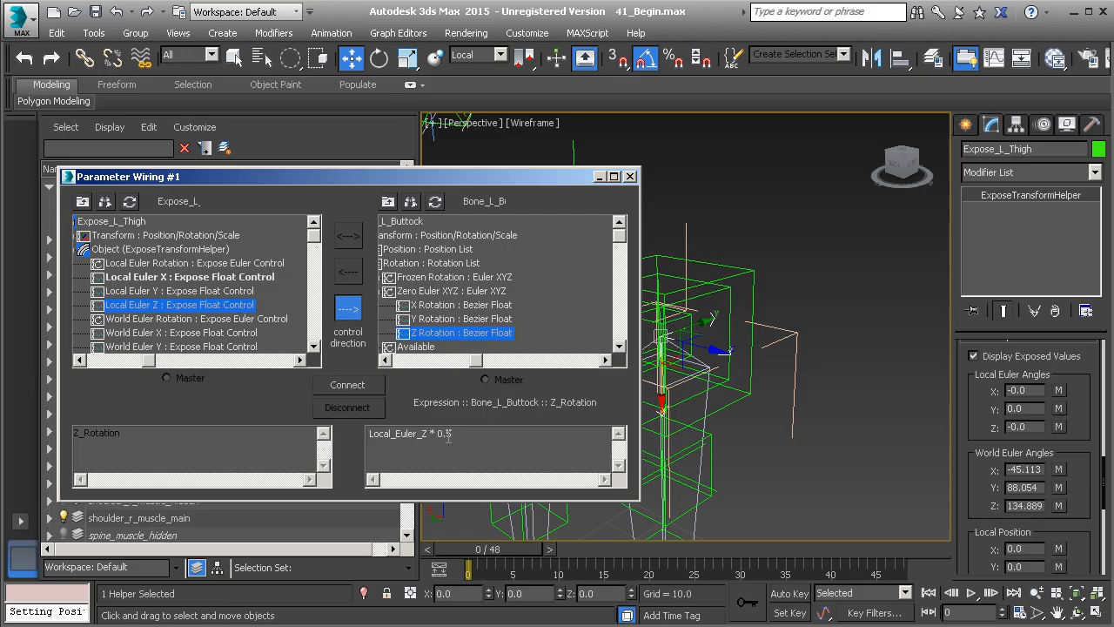
pyautogui.click(347, 386)
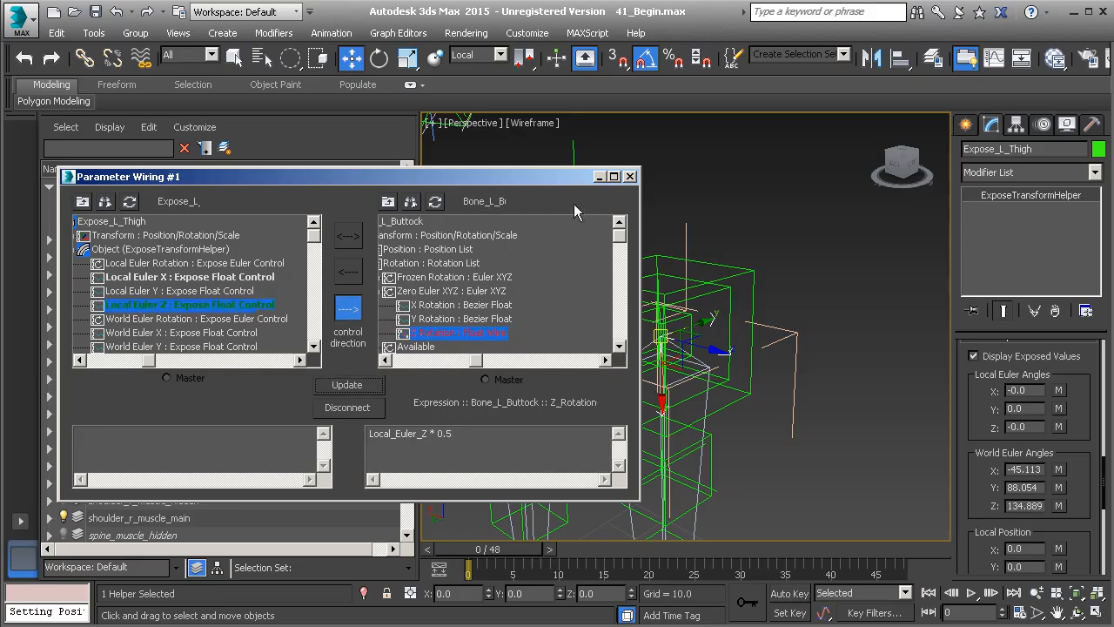
pyautogui.click(630, 175)
# Test-rotate Bone_L_Thigh to check the buttock helper's wired rotation, and undo the rotation
pyautogui.click(703, 424)
pyautogui.keyDown('alt'); pyautogui.moveTo(703, 425); pyautogui.dragTo(696, 425, button='middle'); pyautogui.keyUp('alt')
pyautogui.press('e')
pyautogui.moveTo(625, 380); pyautogui.dragTo(586, 305)
pyautogui.hotkey('ctrl', 'z')
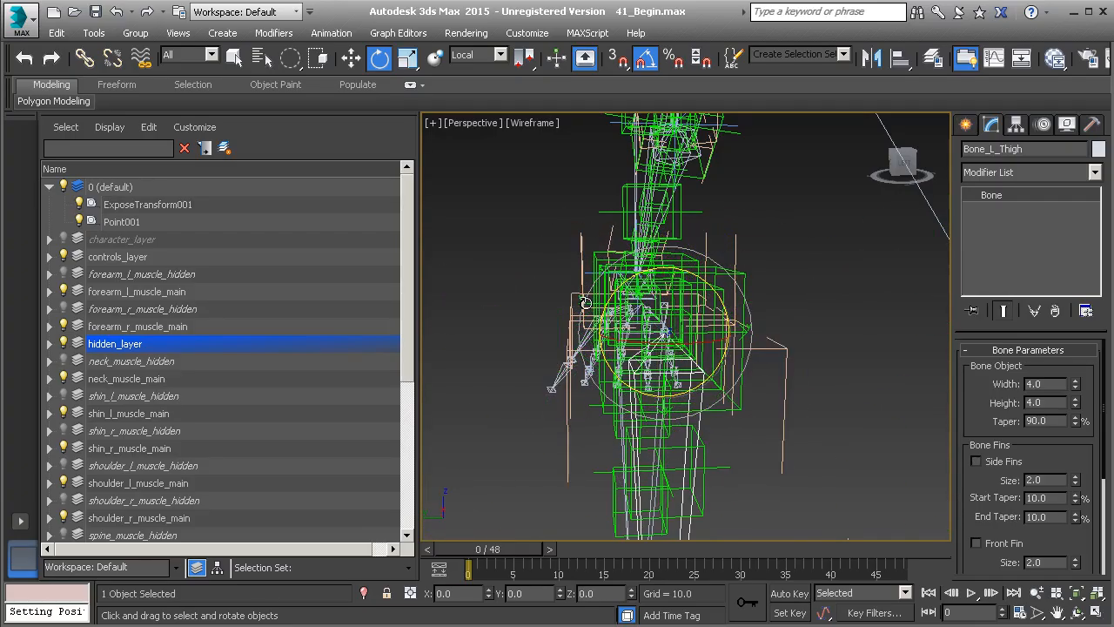
# Wire Local Euler Z of Expose_L_Thigh one-way to the Zero Pos XYZ Y Position of Bone_L_Buttock using the expression Local_Euler_Z
pyautogui.keyDown('alt'); pyautogui.moveTo(612, 317); pyautogui.dragTo(748, 319, button='middle'); pyautogui.keyUp('alt')
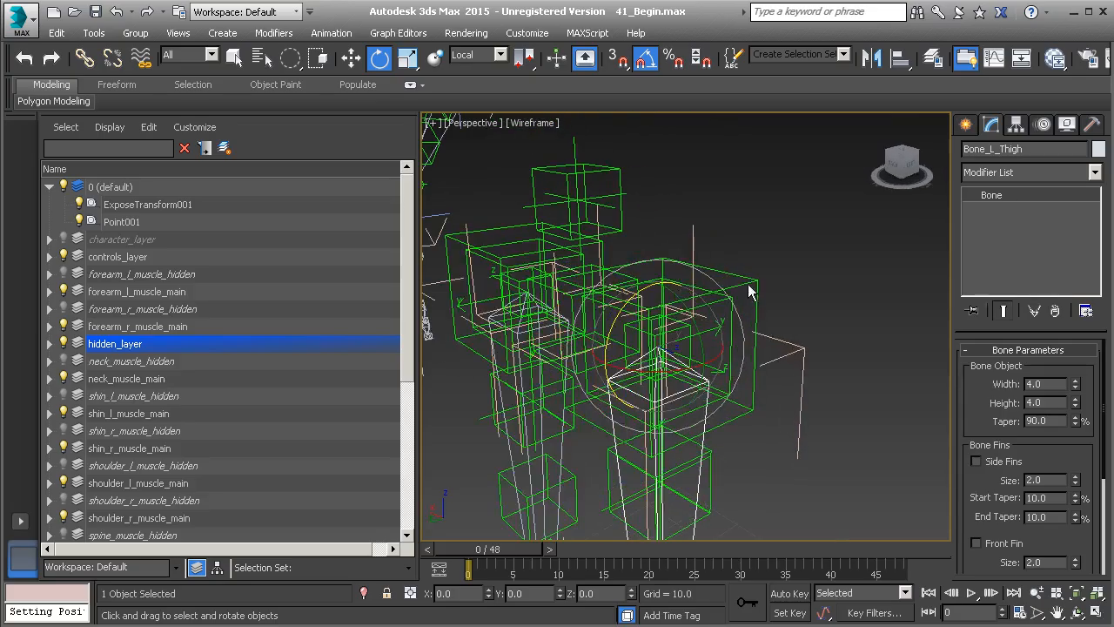
pyautogui.click(751, 281)
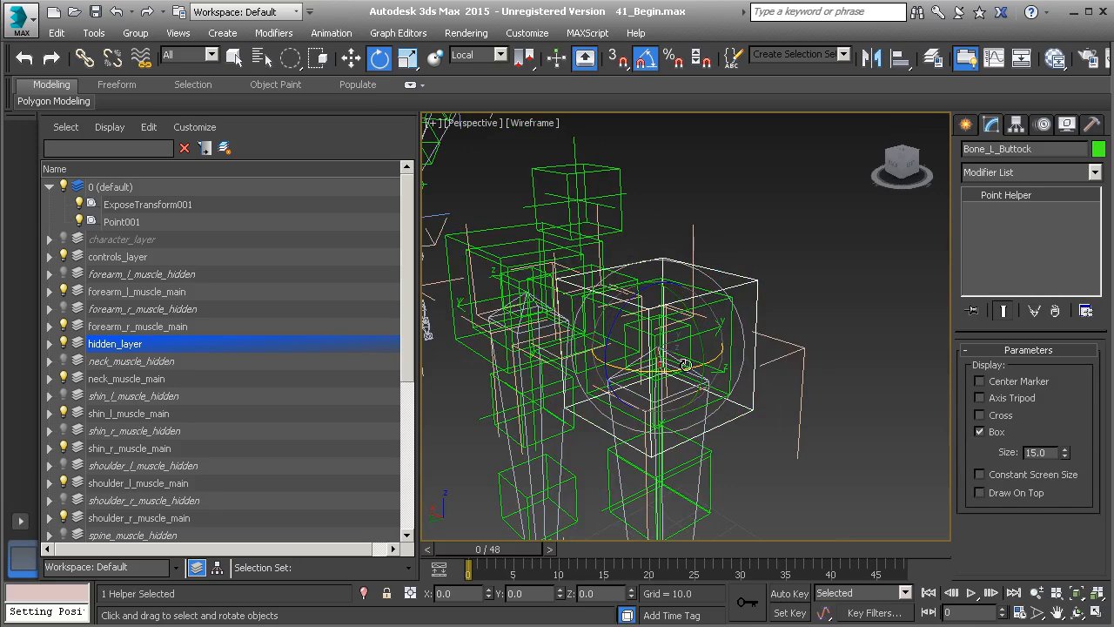
pyautogui.keyDown('alt'); pyautogui.moveTo(688, 364); pyautogui.dragTo(727, 361, button='middle'); pyautogui.keyUp('alt')
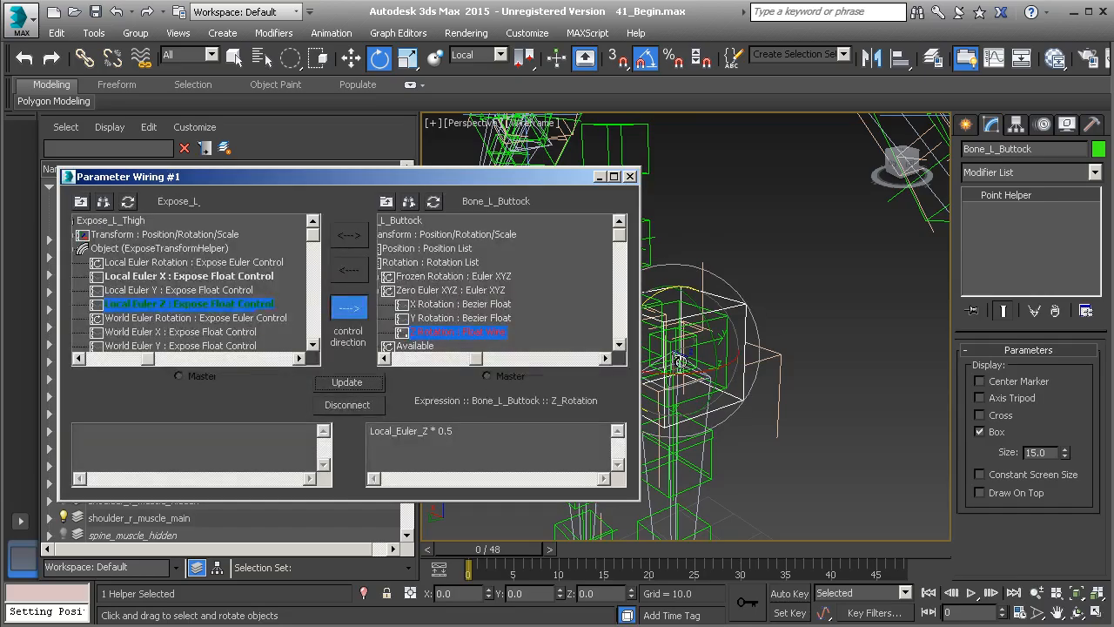
pyautogui.moveTo(500, 358); pyautogui.dragTo(416, 358)
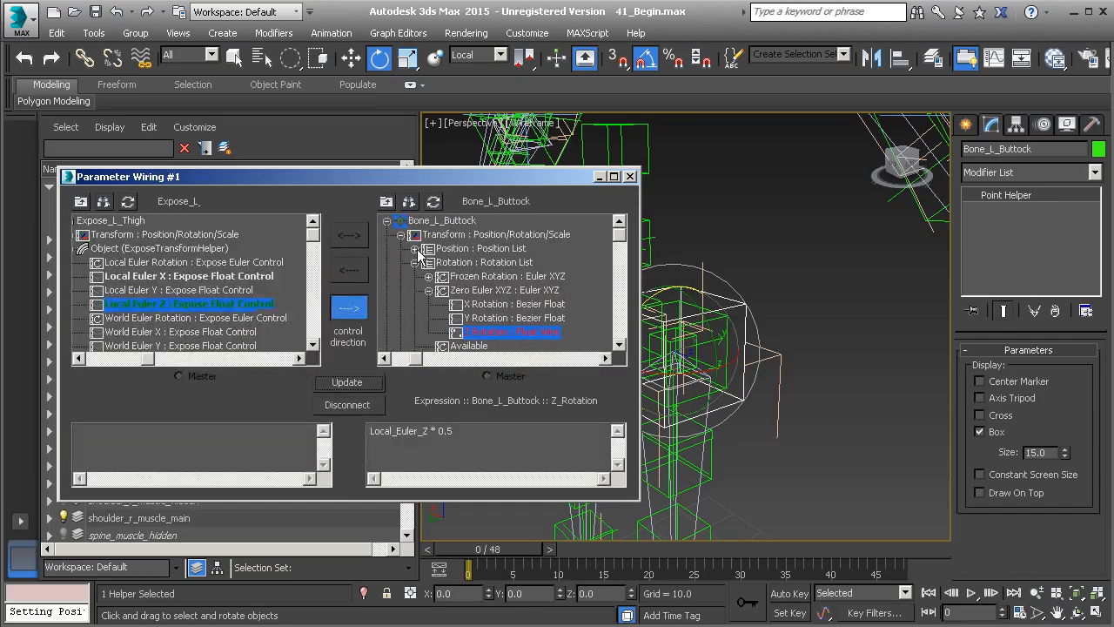
pyautogui.click(415, 249)
pyautogui.click(429, 277)
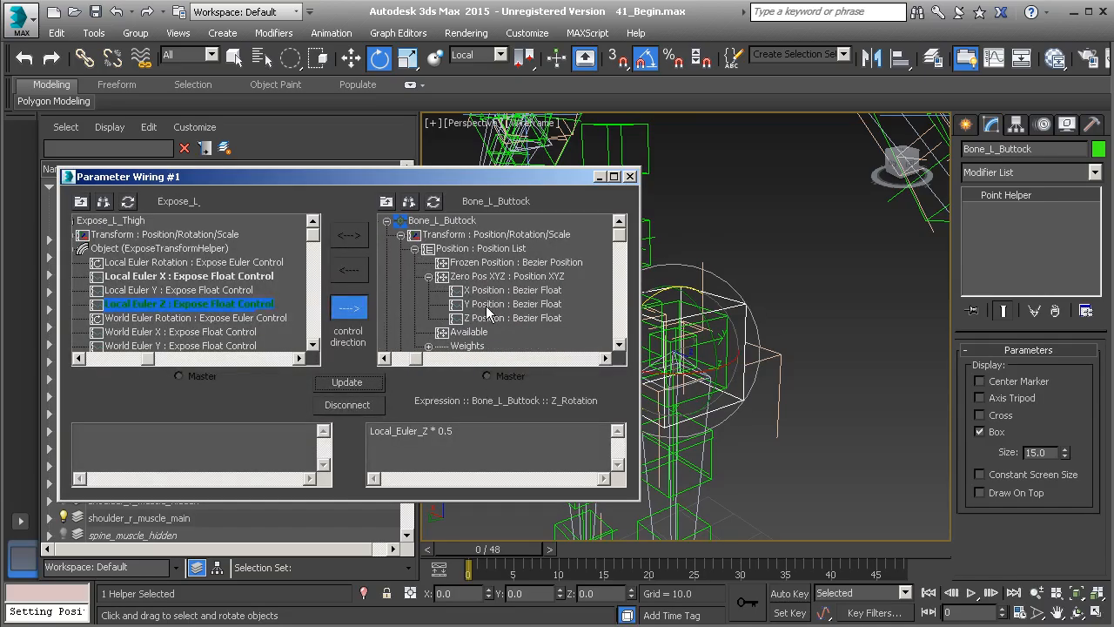
pyautogui.click(490, 305)
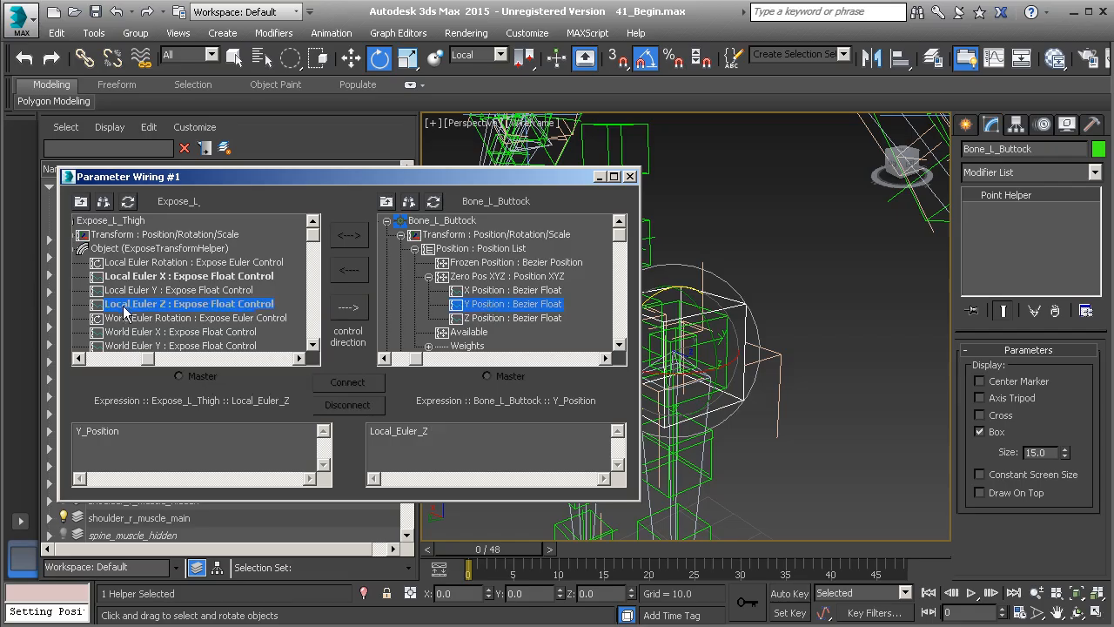
pyautogui.click(349, 310)
pyautogui.click(352, 383)
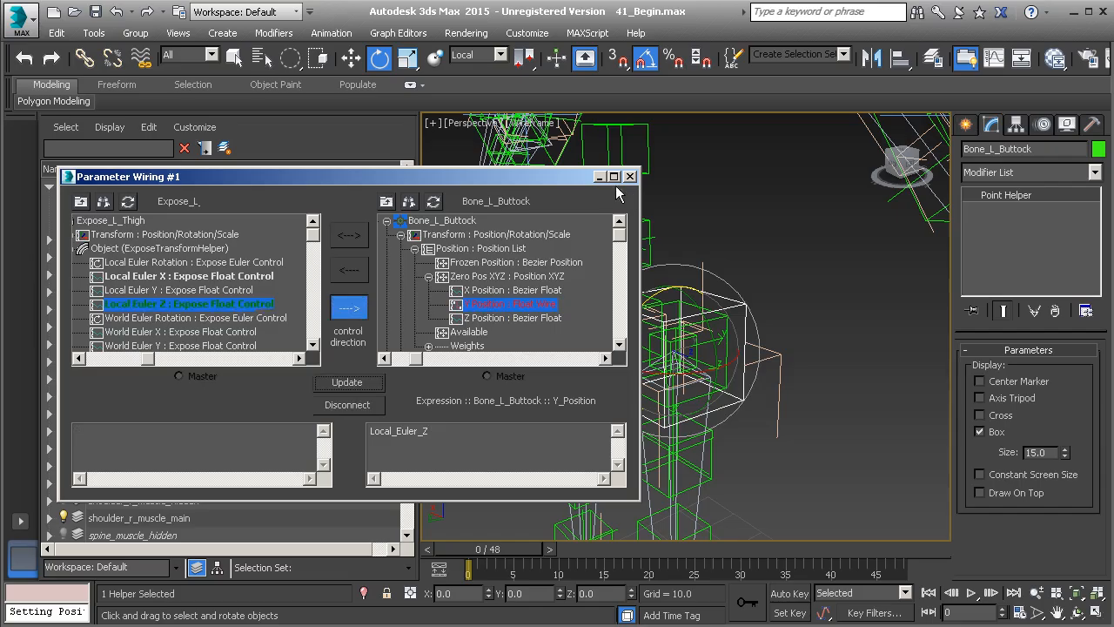
pyautogui.click(630, 176)
# Test-rotate Bone_L_Thigh to check the buttock helper's wired Y position, and undo the rotation
pyautogui.keyDown('alt'); pyautogui.moveTo(662, 410); pyautogui.dragTo(710, 422, button='middle'); pyautogui.keyUp('alt')
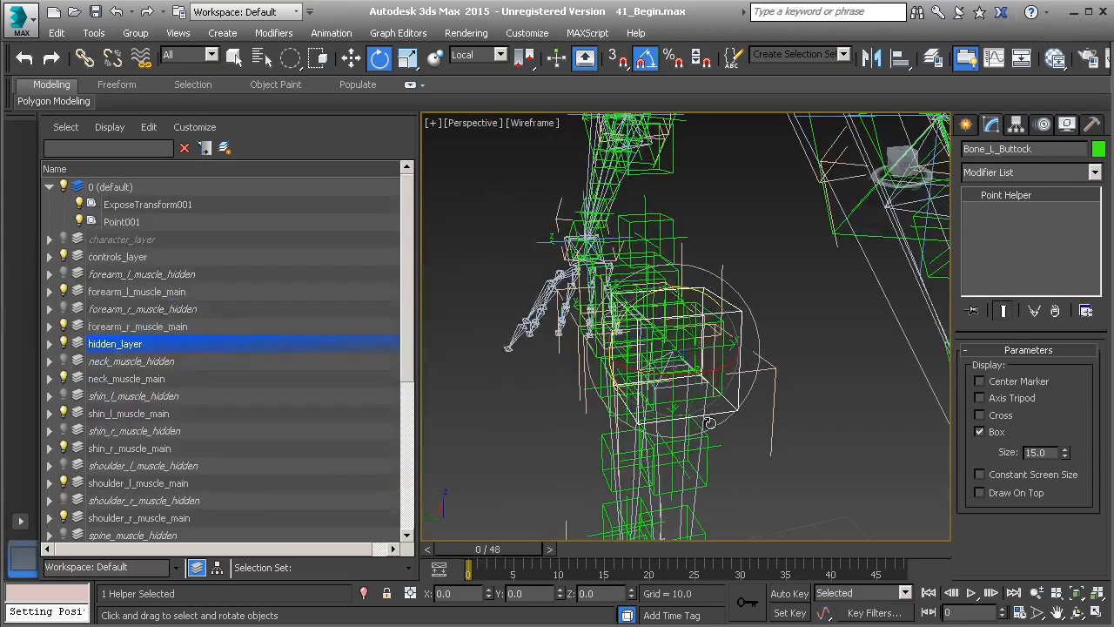
pyautogui.moveTo(708, 415); pyautogui.dragTo(706, 409)
pyautogui.click(704, 406)
pyautogui.keyDown('alt'); pyautogui.moveTo(703, 404); pyautogui.dragTo(659, 377, button='middle'); pyautogui.keyUp('alt')
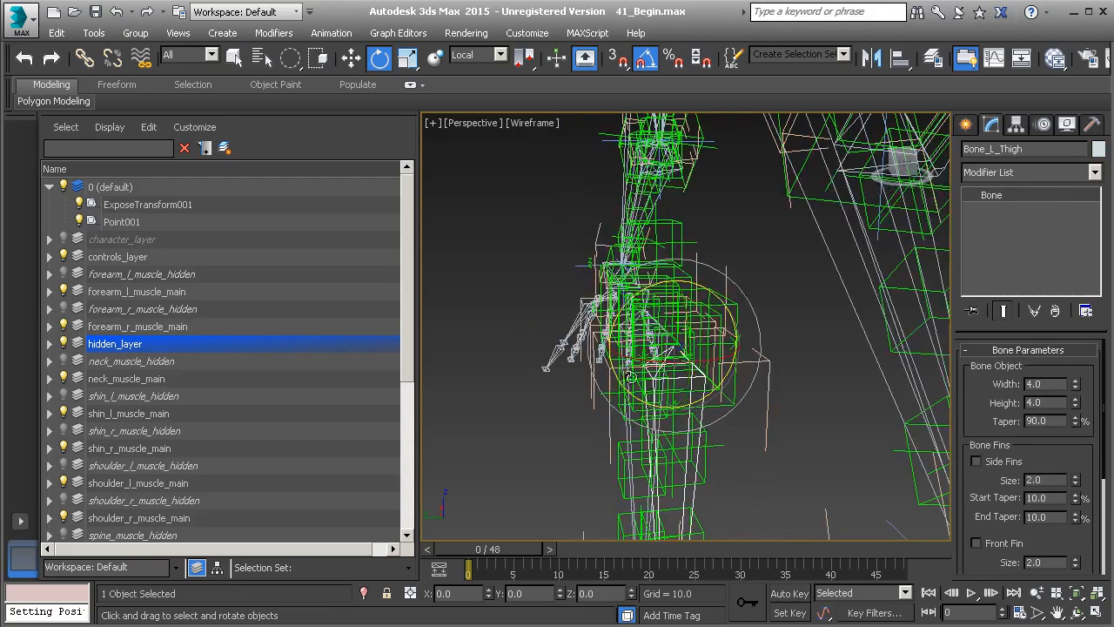
pyautogui.moveTo(628, 383); pyautogui.dragTo(599, 340)
pyautogui.hotkey('ctrl', 'z')
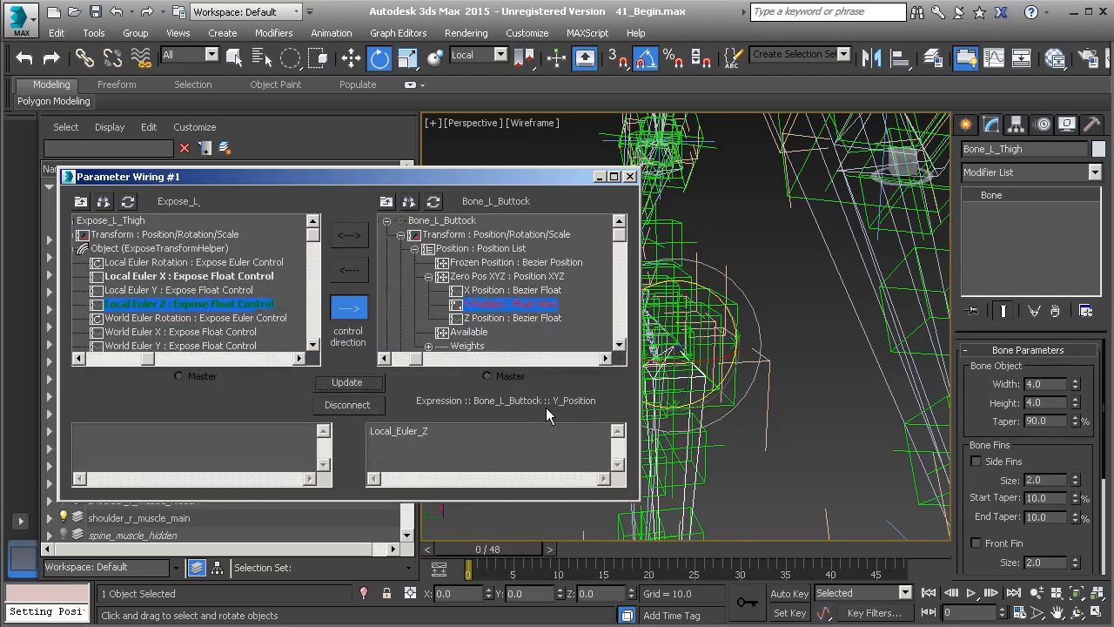
# Add a multiplier to the Local_Euler_Z expression driving Bone_L_Buttock's Y Position, update the wire, and minimize Parameter Wiring
pyautogui.click(437, 433)
pyautogui.click(357, 384)
pyautogui.click(599, 177)
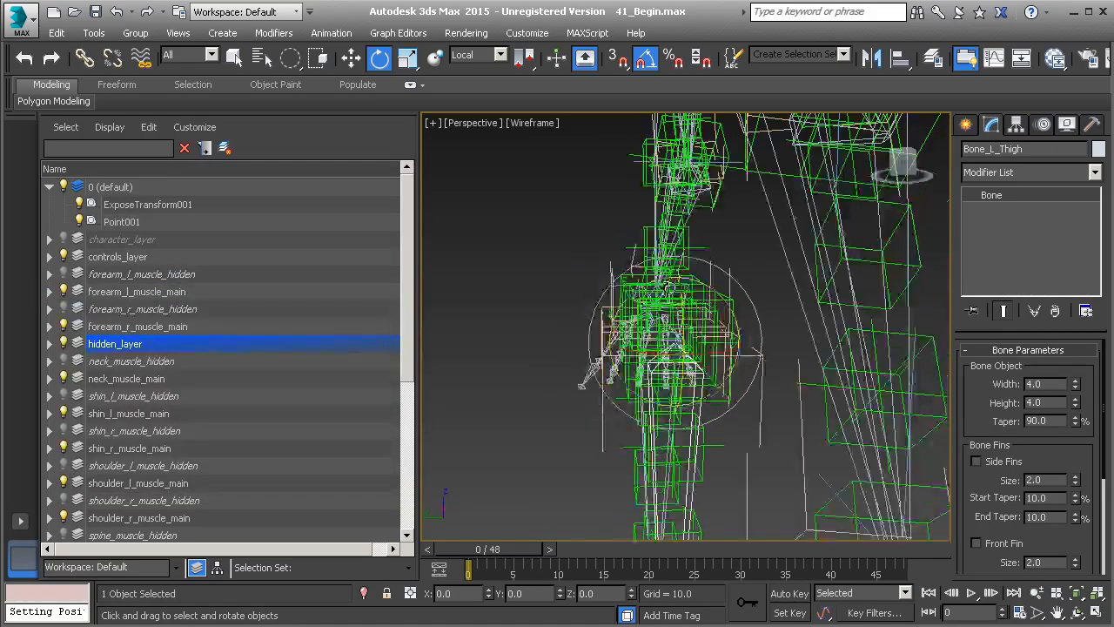
# Test-rotate Bone_L_Thigh forward and backward to check the buttock helper's scaled Y movement, undoing each rotation
pyautogui.keyDown('alt'); pyautogui.moveTo(640, 370); pyautogui.dragTo(645, 369, button='middle'); pyautogui.keyUp('alt')
pyautogui.moveTo(616, 377); pyautogui.dragTo(694, 395)
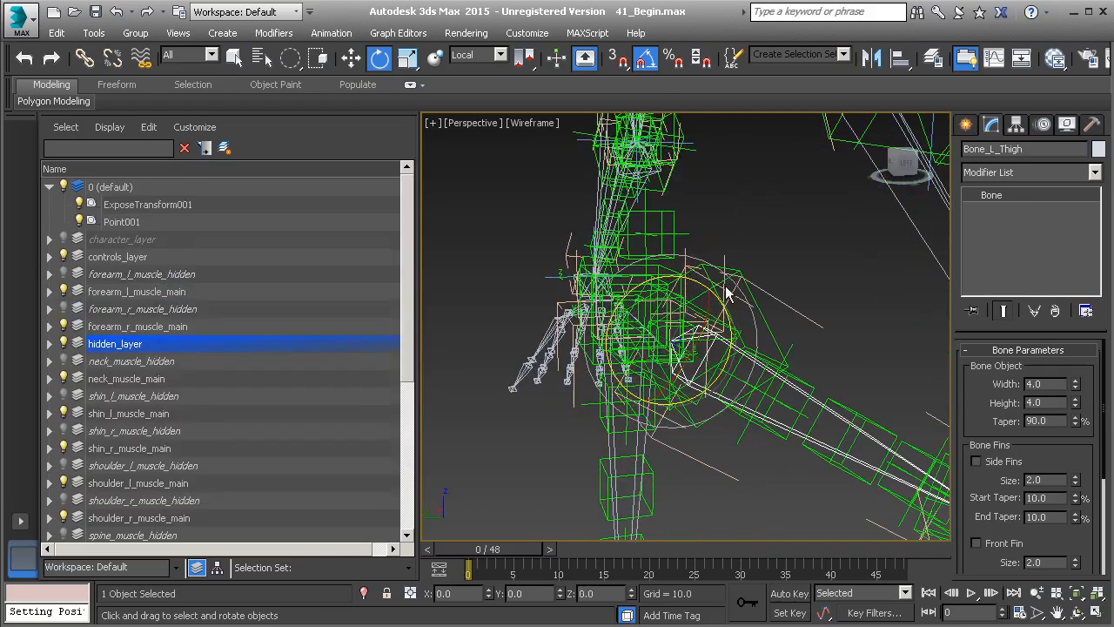
pyautogui.hotkey('ctrl', 'z')
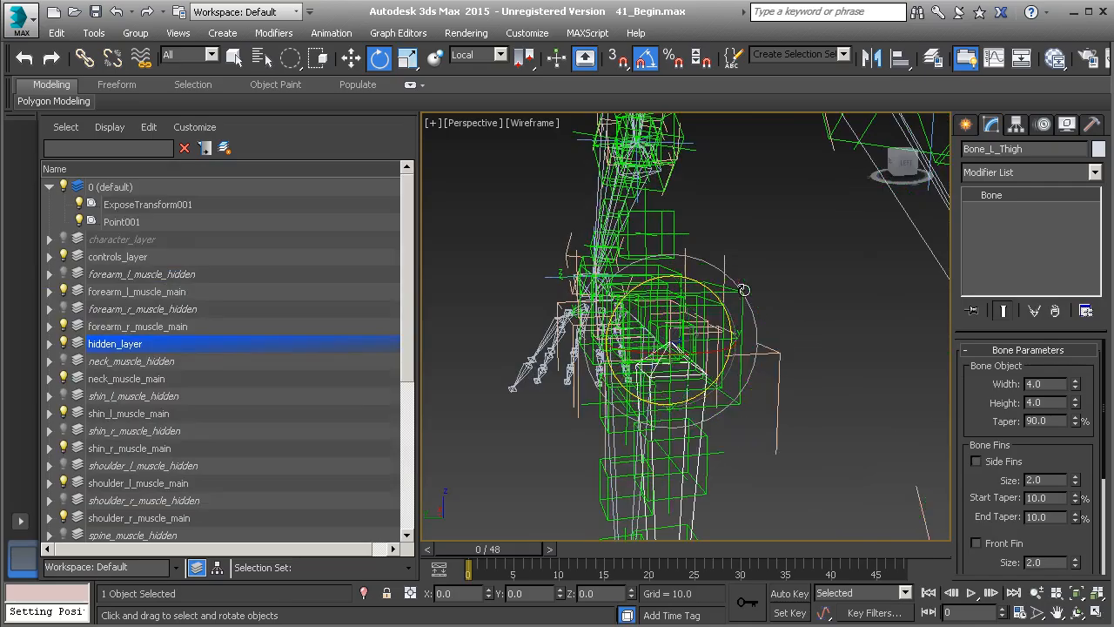
pyautogui.moveTo(718, 296); pyautogui.dragTo(728, 357)
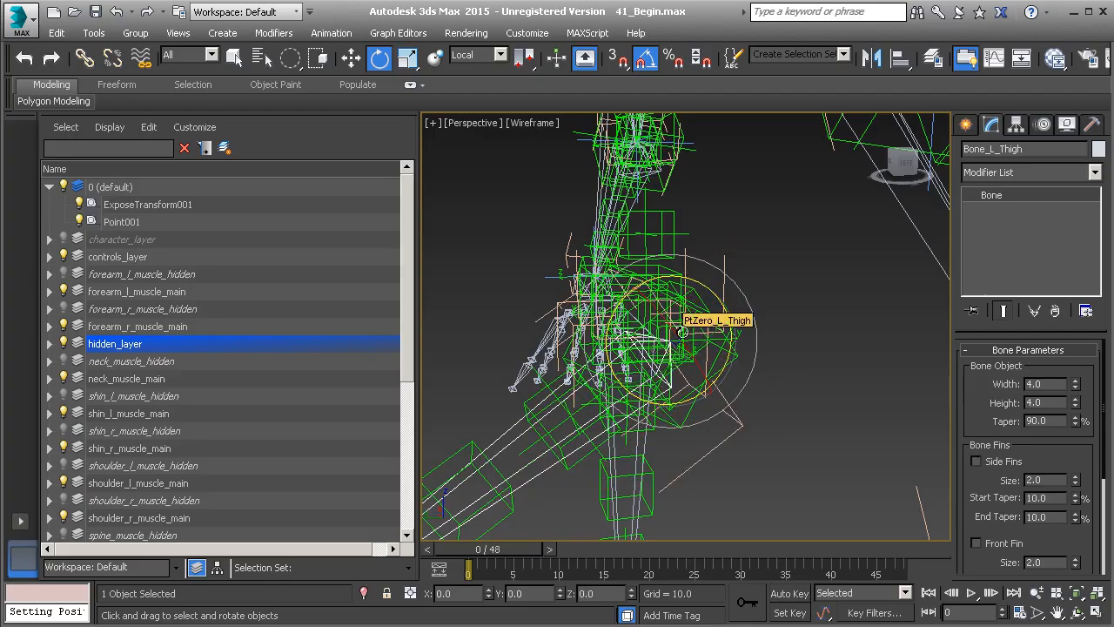
pyautogui.hotkey('ctrl', 'z')
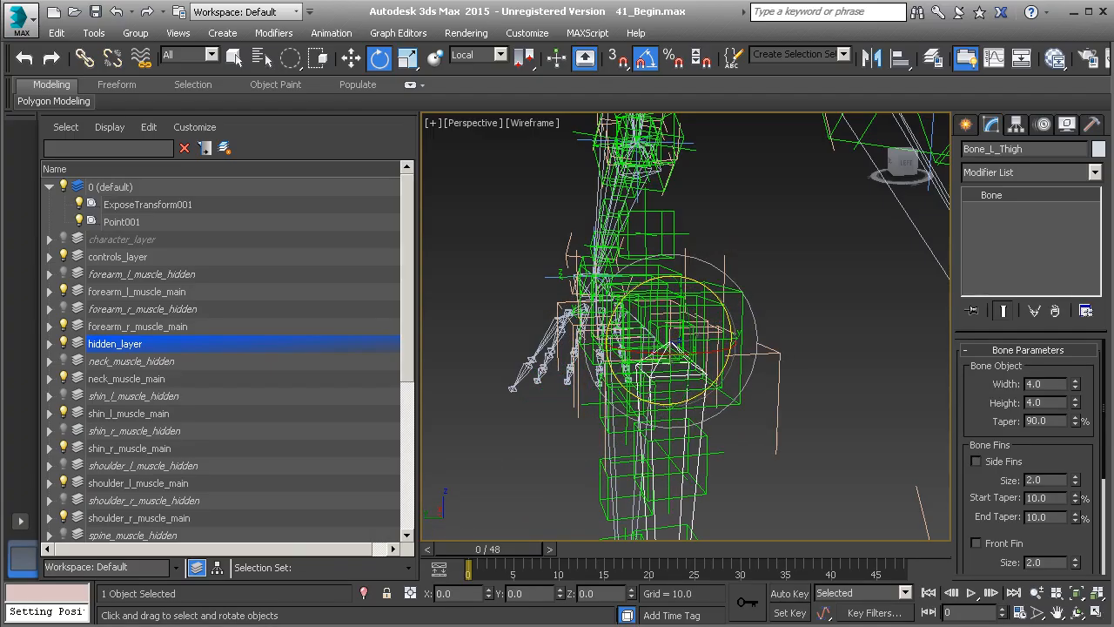
# Set the Bone_L_Buttock Y Position expression to Local_Euler_Z * -2, update the wire, and minimize Parameter Wiring
pyautogui.click(522, 625)
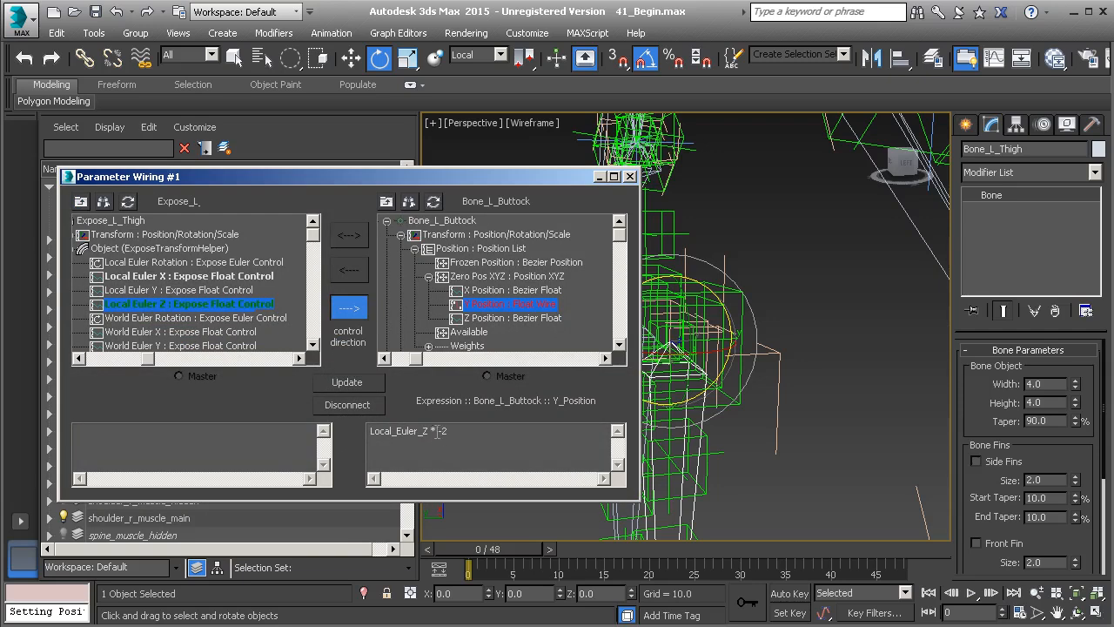
pyautogui.click(364, 387)
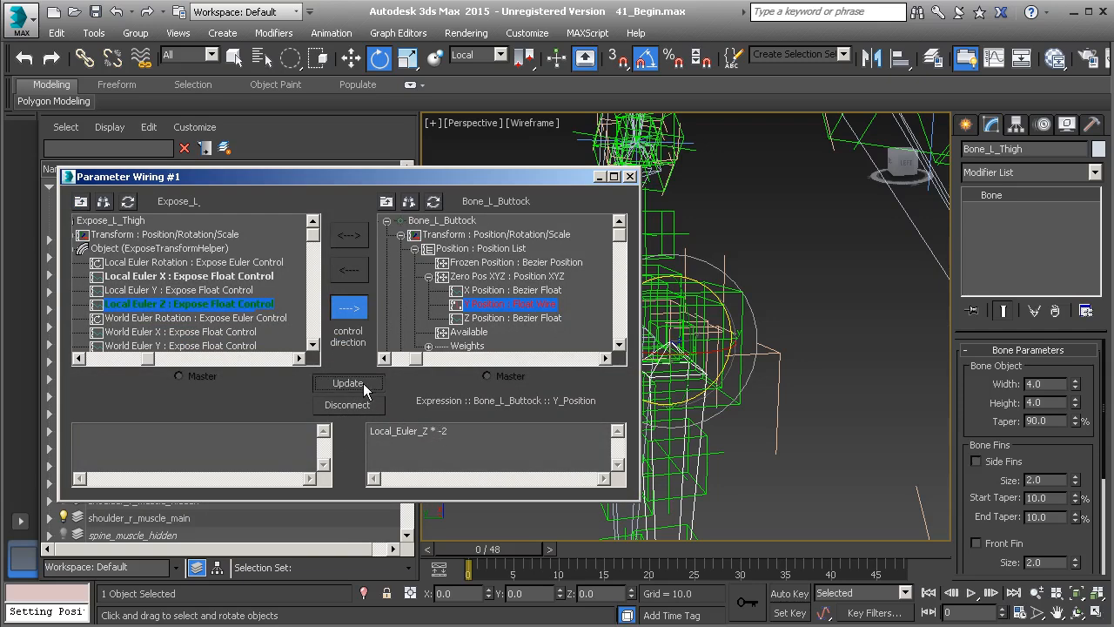
pyautogui.click(363, 387)
pyautogui.click(600, 178)
# Test-rotate Bone_L_Thigh in both directions to check the buttock helper's movement with the -2 multiplier, undoing each rotation
pyautogui.keyDown('alt'); pyautogui.moveTo(633, 381); pyautogui.dragTo(680, 385, button='middle'); pyautogui.keyUp('alt')
pyautogui.moveTo(636, 395); pyautogui.dragTo(779, 356)
pyautogui.hotkey('ctrl', 'z')
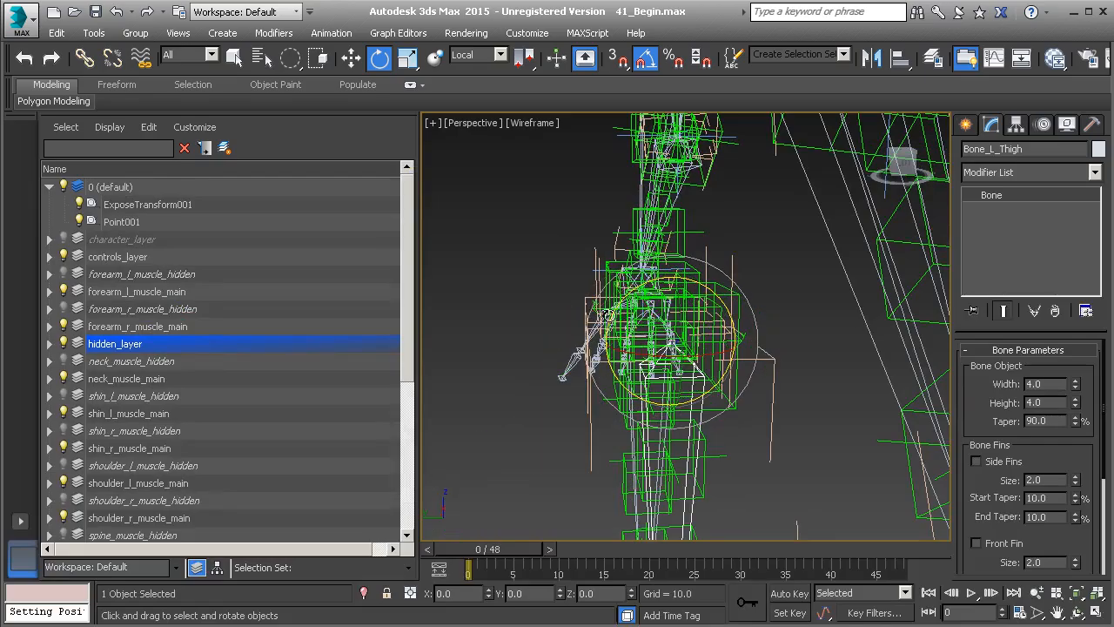
pyautogui.moveTo(613, 315); pyautogui.dragTo(599, 367)
pyautogui.hotkey('ctrl', 'z')
# Wrap the Bone_L_Buttock Y Position expression as ABS(Local_Euler_Z * -2), update the wire, and close Parameter Wiring
pyautogui.hotkey('alt', 'Tab')
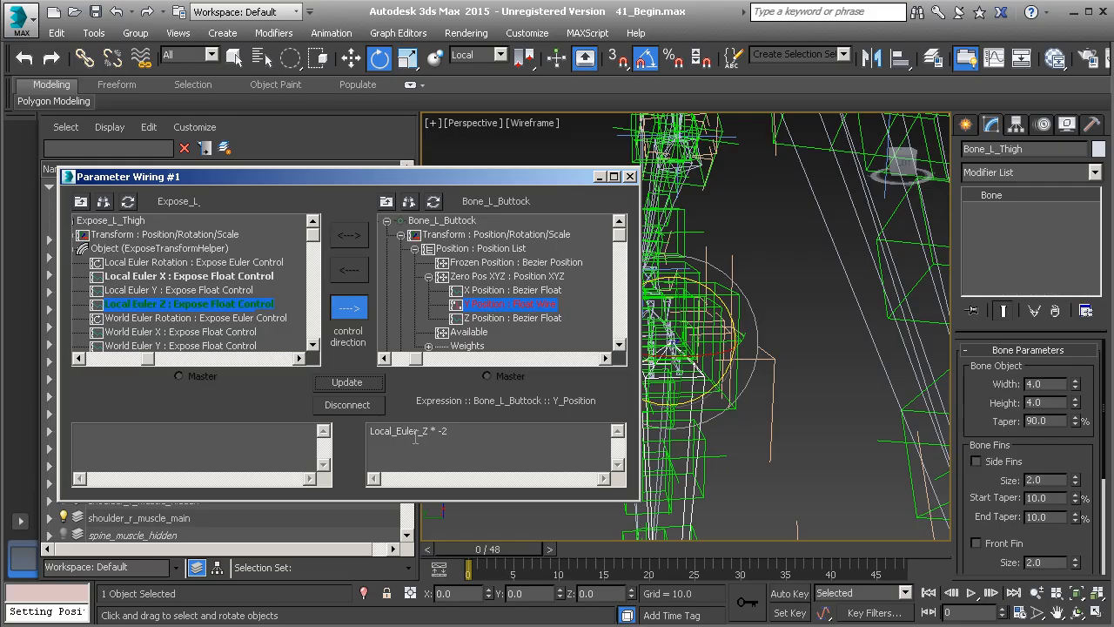
pyautogui.click(372, 431)
pyautogui.write('(')
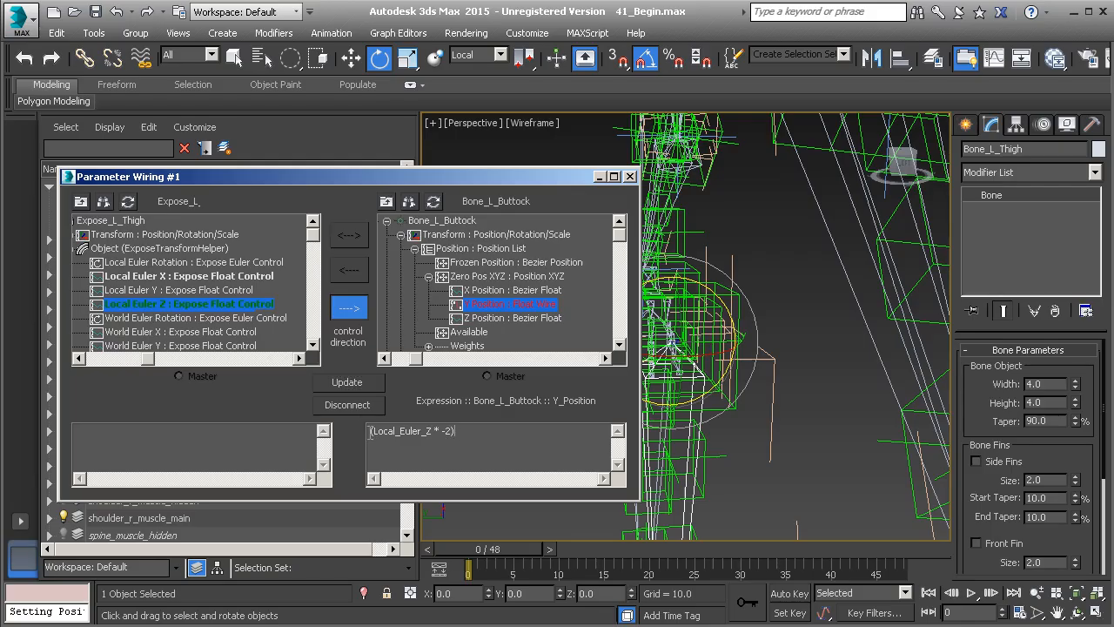
pyautogui.write('ABS')
pyautogui.click(362, 383)
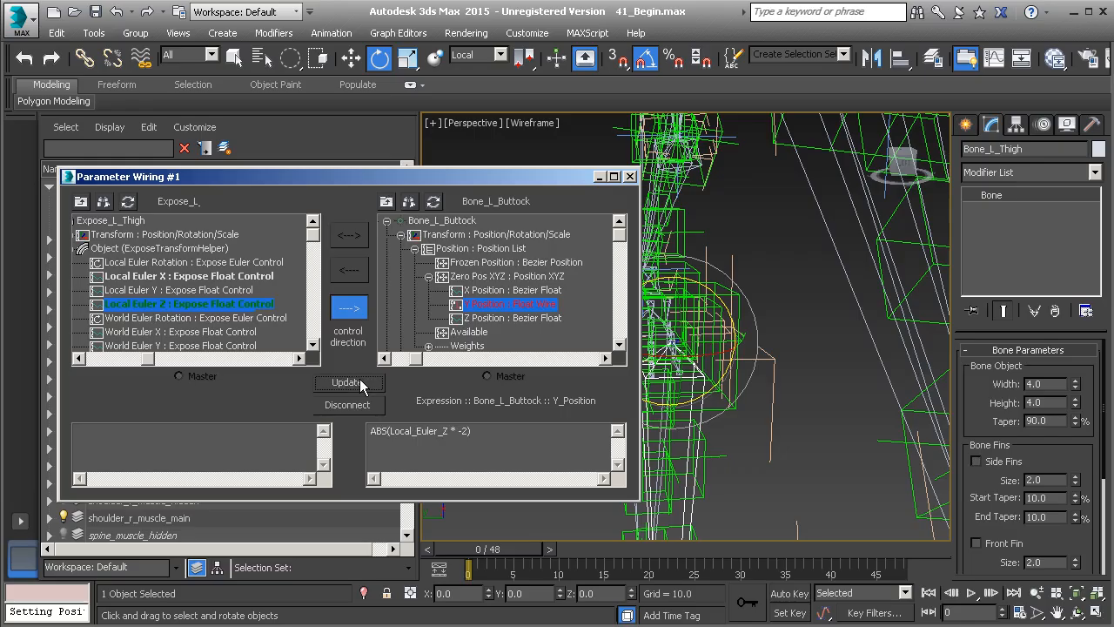
pyautogui.click(630, 176)
# Test-rotate Bone_L_Thigh to check the absolute-value wiring, cancel the rotation, and review both hips and the upper skeleton
pyautogui.moveTo(699, 372); pyautogui.dragTo(702, 405)
pyautogui.rightClick(701, 404)
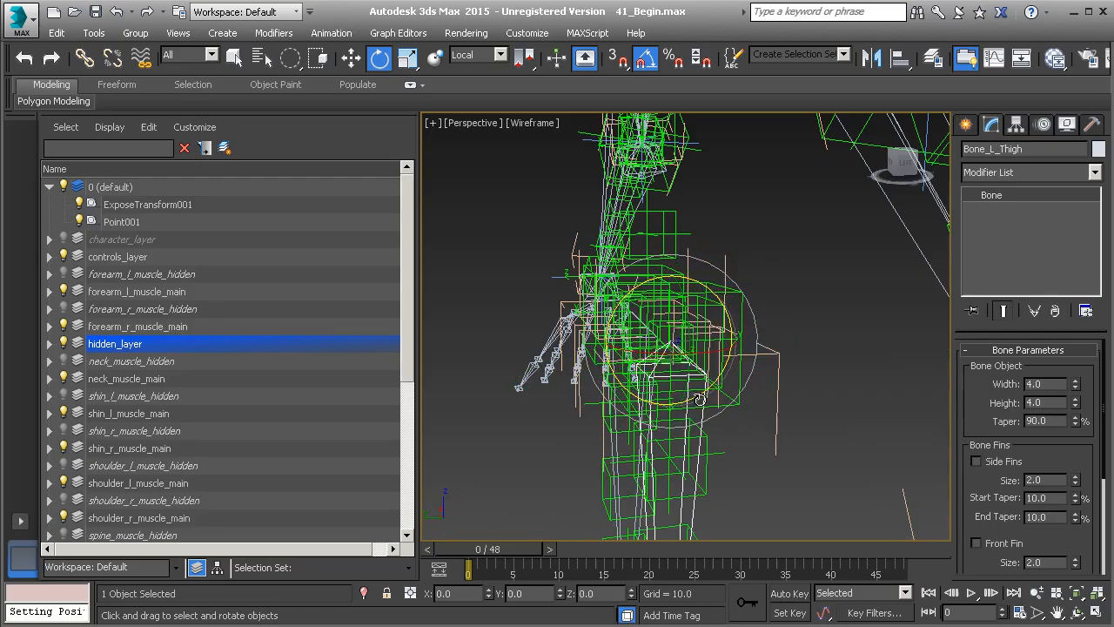
pyautogui.keyDown('alt'); pyautogui.moveTo(610, 329); pyautogui.dragTo(662, 335, button='middle'); pyautogui.keyUp('alt')
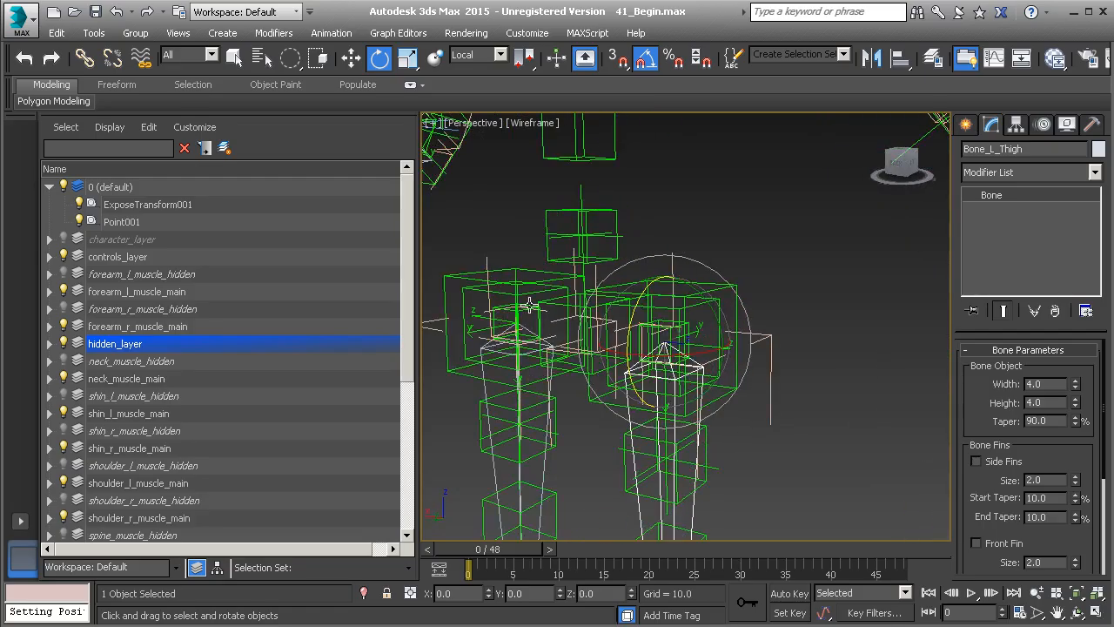
pyautogui.moveTo(530, 305); pyautogui.dragTo(600, 341, button='middle')
pyautogui.scroll(-4, 603, 341)
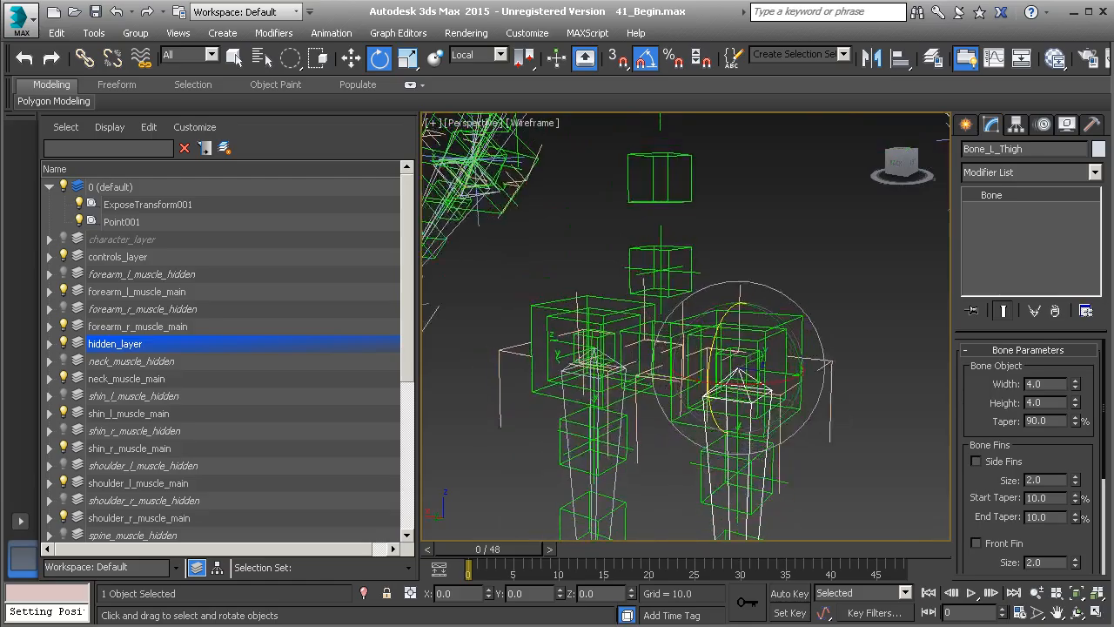
pyautogui.moveTo(697, 312); pyautogui.dragTo(684, 393, button='middle')
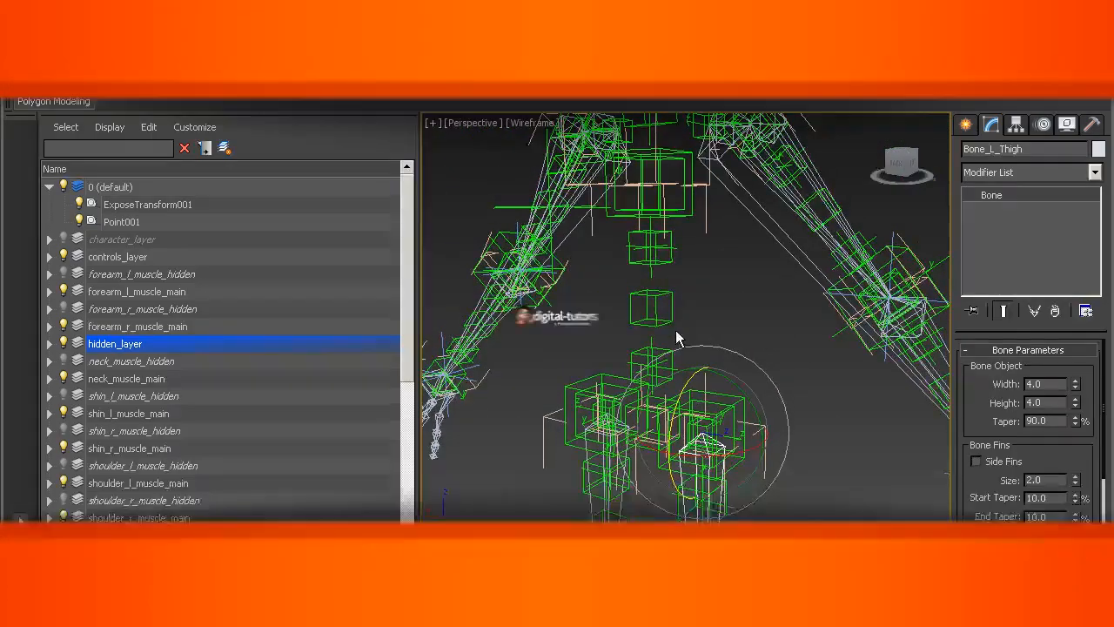